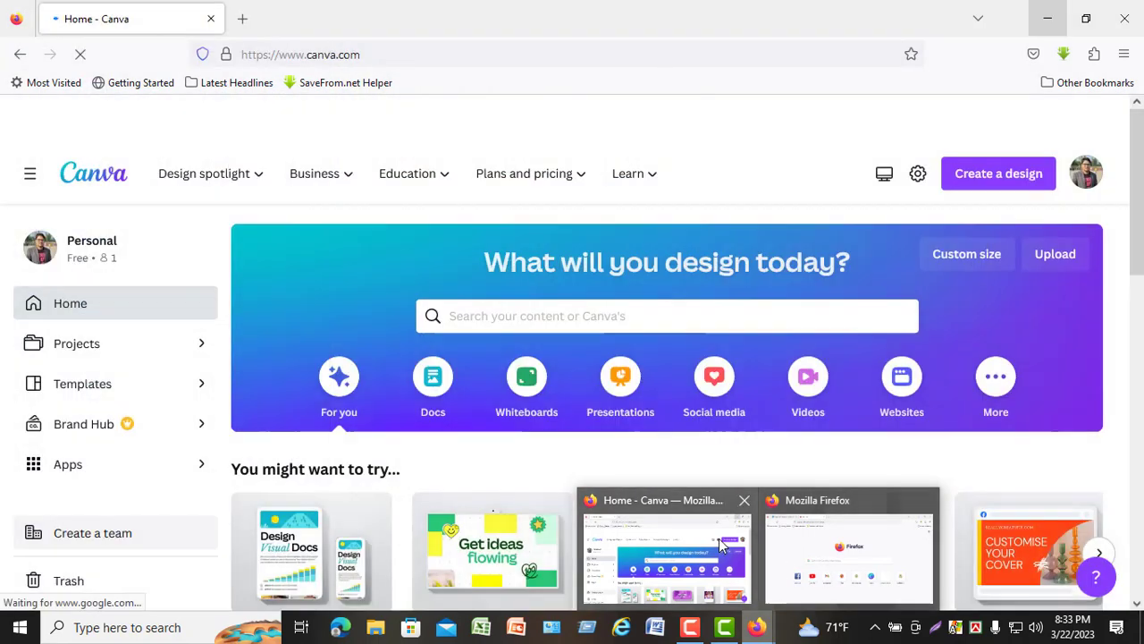
- Search the design types for "facebook post" and create a blank Facebook Post (Square) design
click(666, 554)
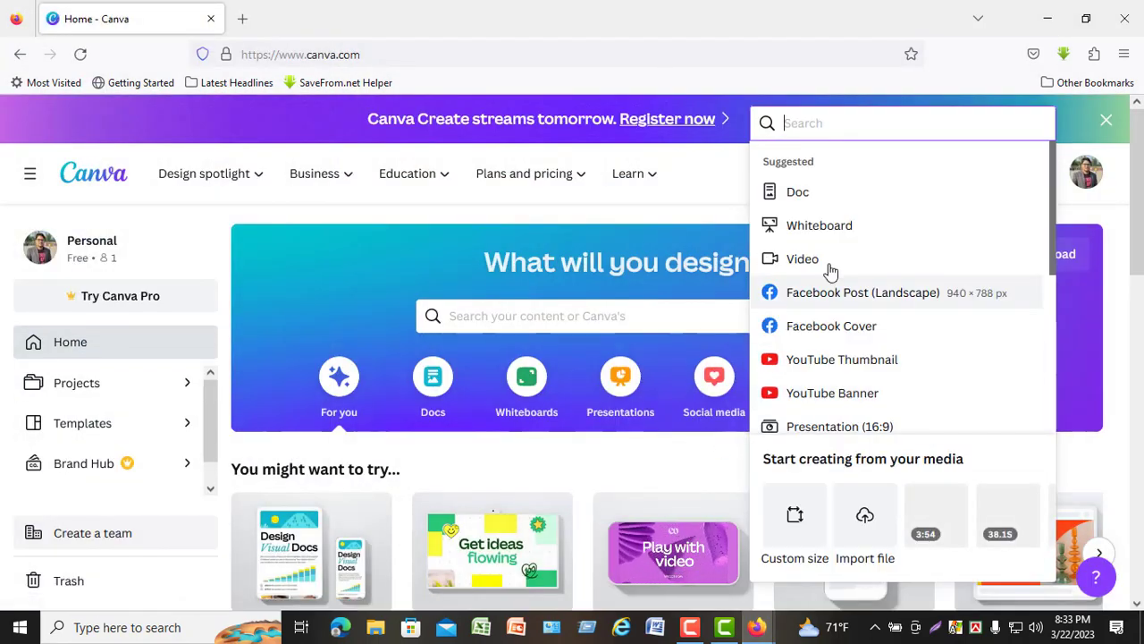
scroll(804, 357, down, 2)
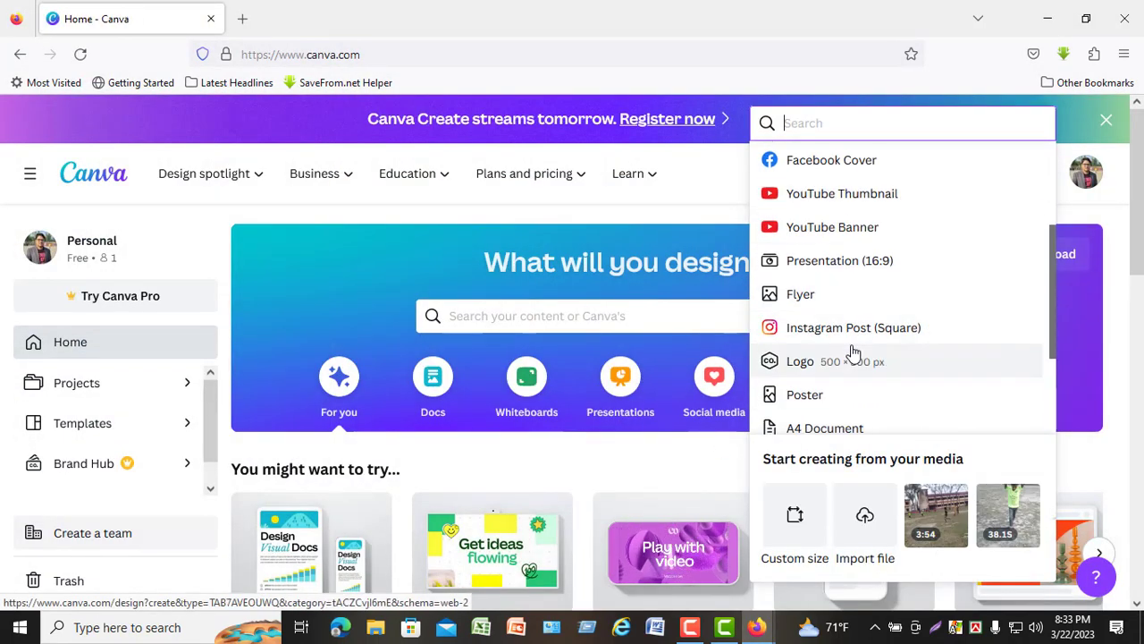
scroll(823, 224, up, 3)
text(facebook post)
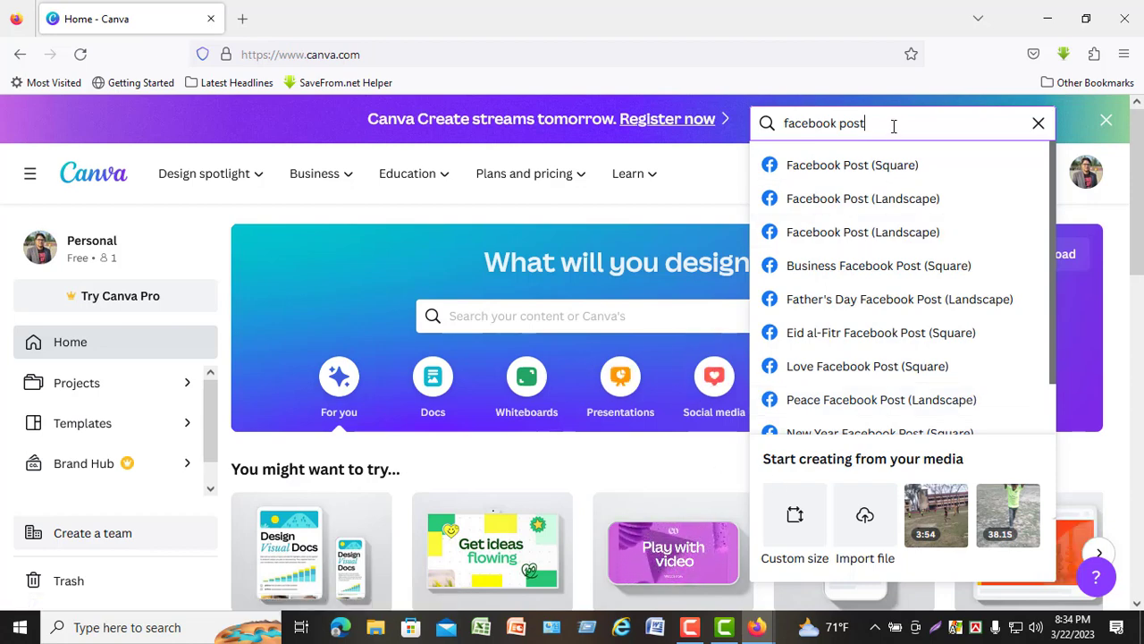
text(e)
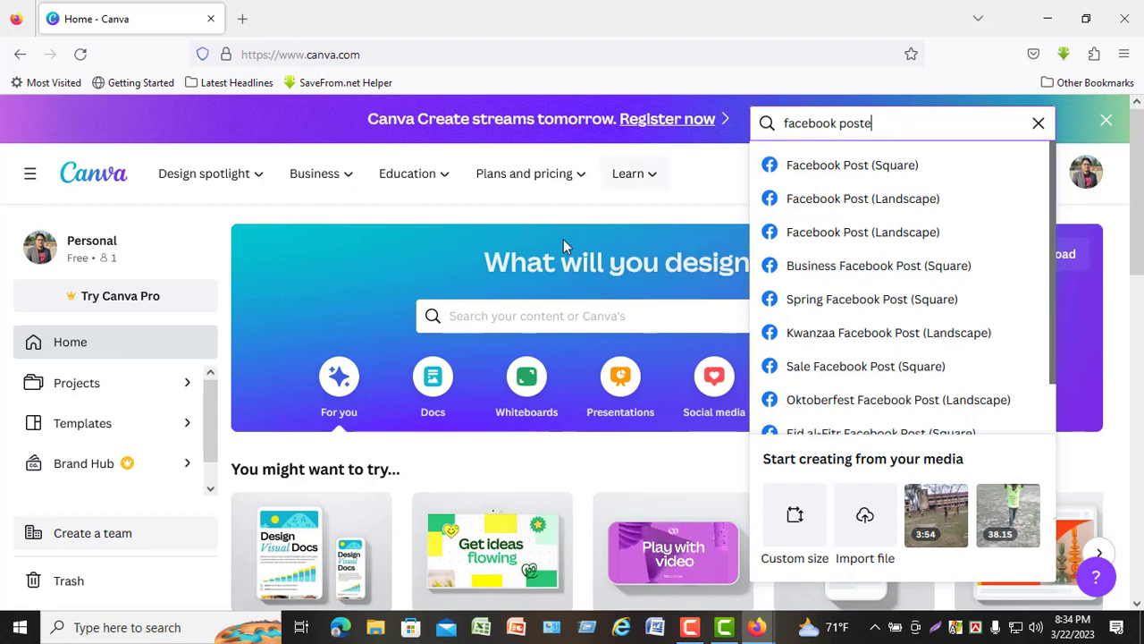
click(797, 197)
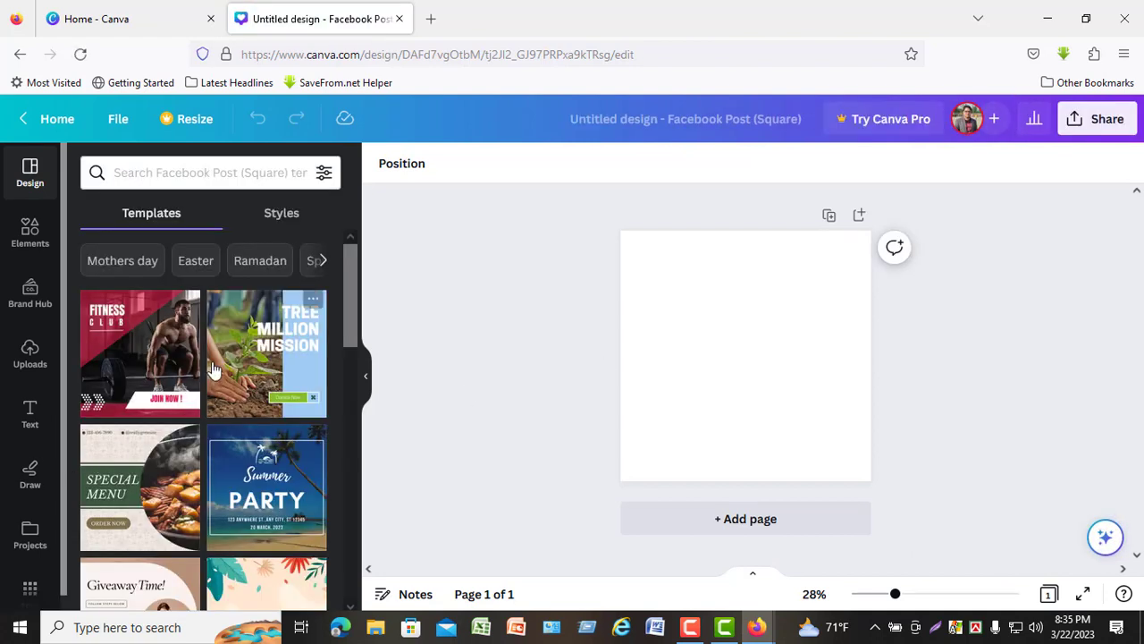
- Apply the Fitness Club template with the weightlifter photo to the blank page and browse the other templates
click(132, 382)
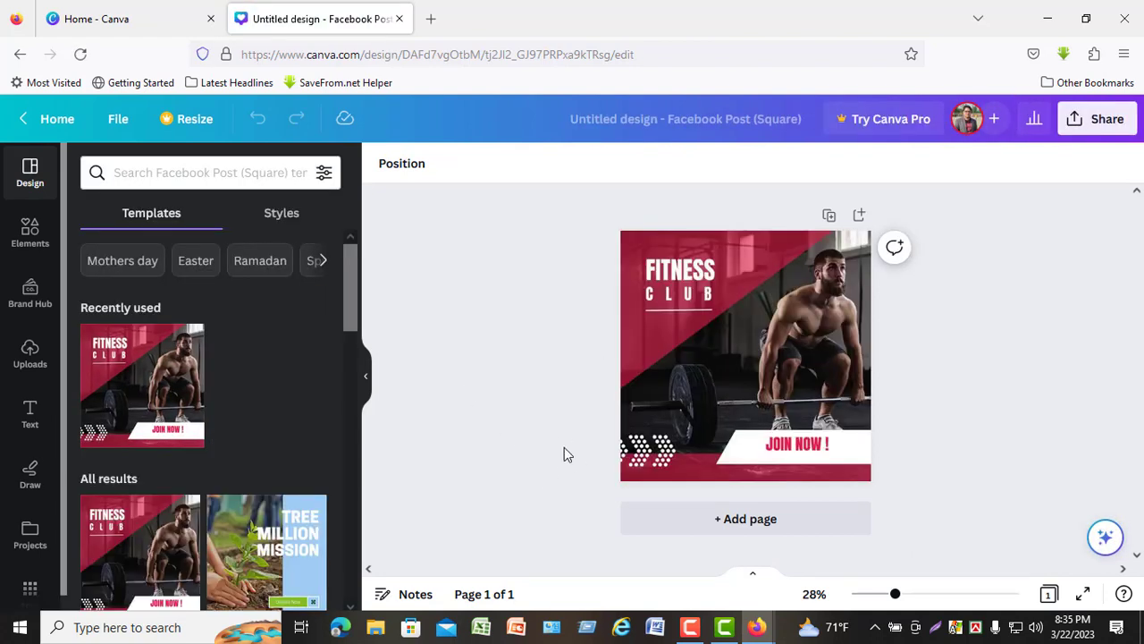
click(815, 343)
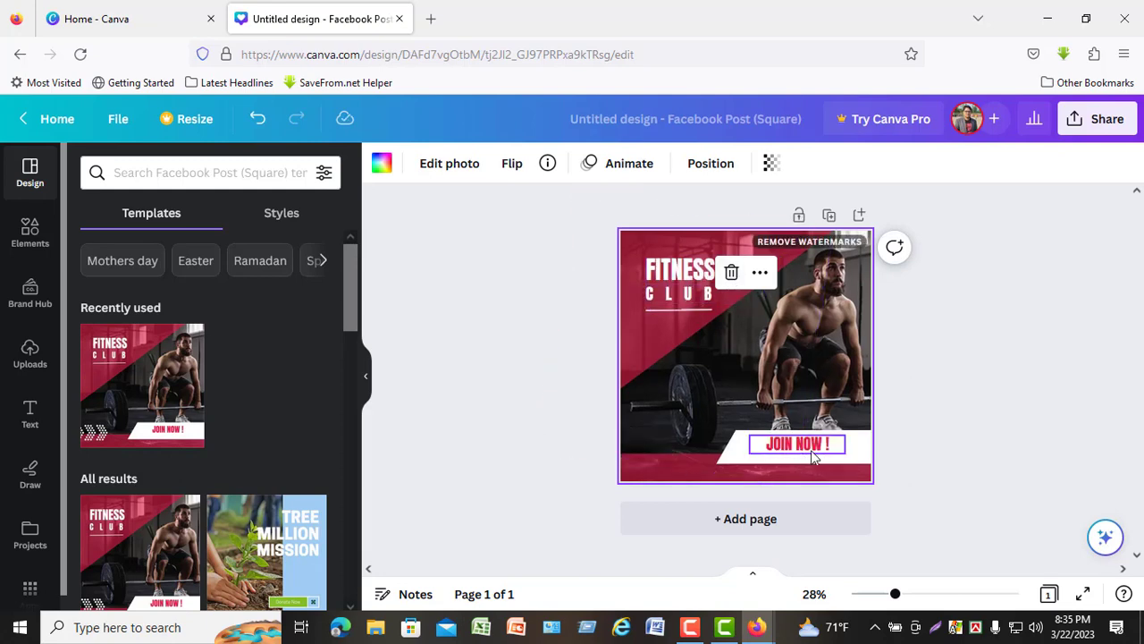
scroll(293, 395, down, 5)
scroll(293, 411, down, 10)
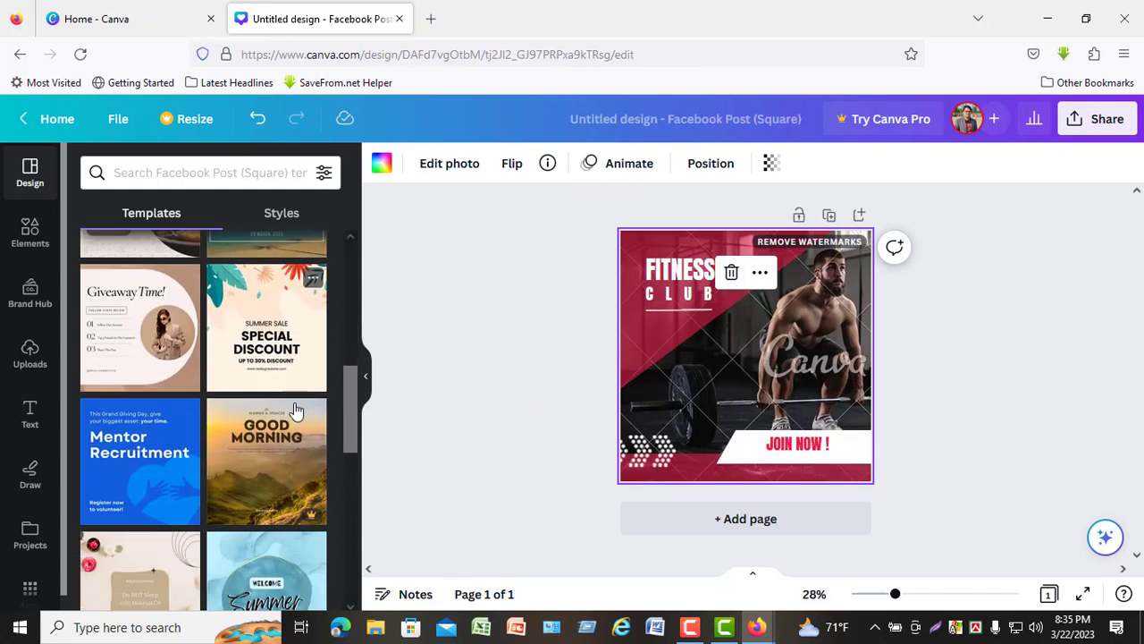
scroll(146, 474, up, 10)
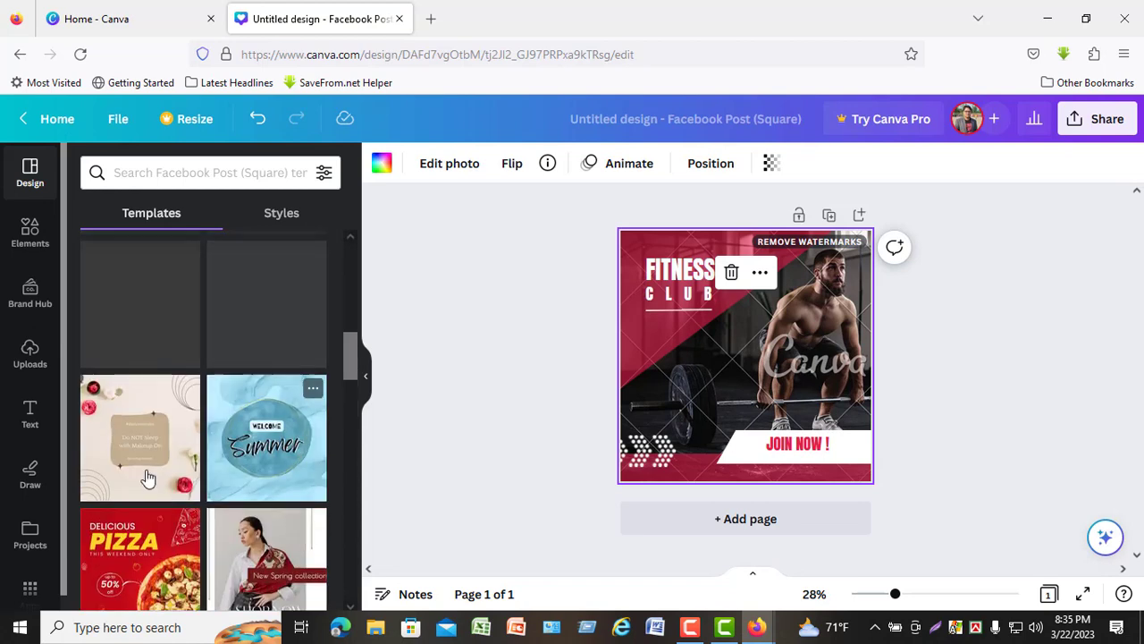
scroll(183, 457, up, 3)
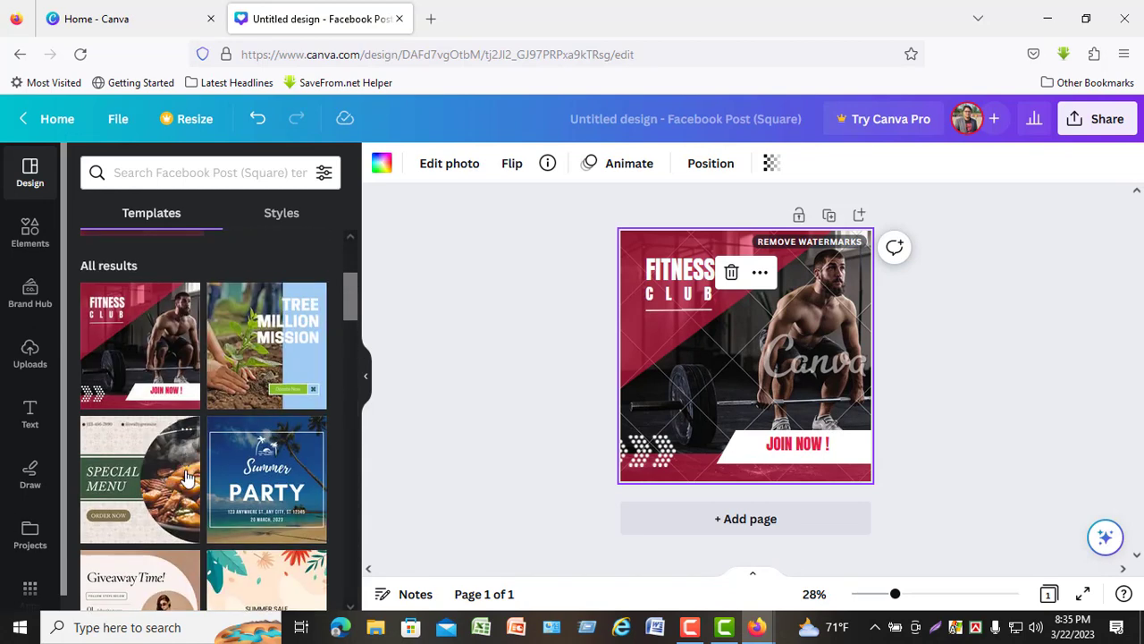
- Recolour the red diagonal overlay on the Fitness Club design to white
click(693, 327)
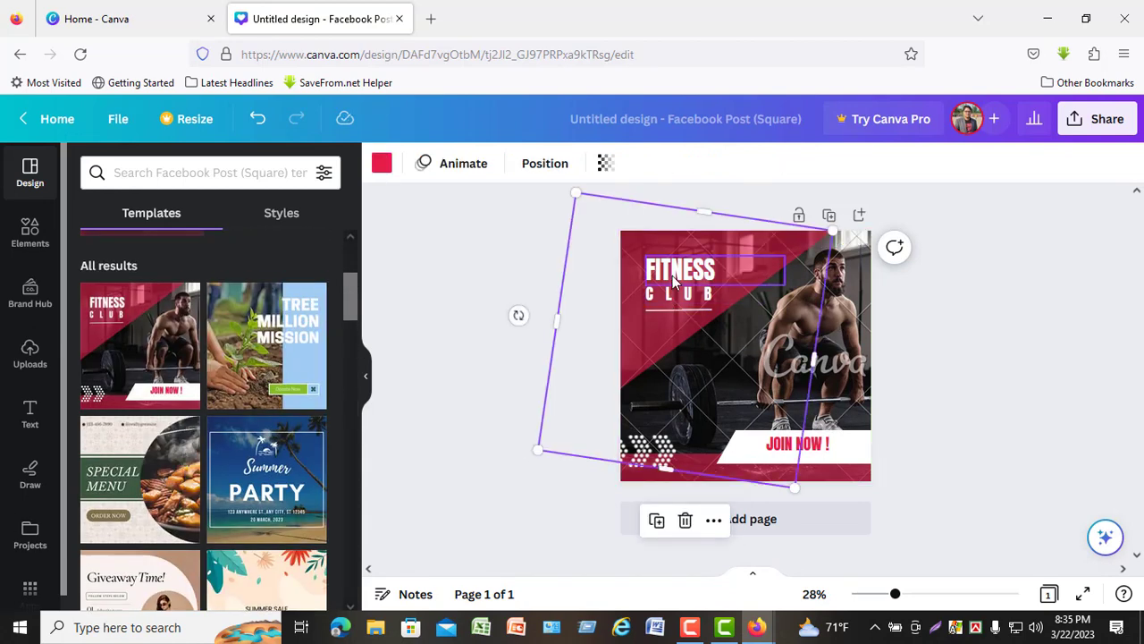
click(382, 162)
key(Delete)
- Show the rulers and replace the heading text FITNESS with RCC
click(712, 282)
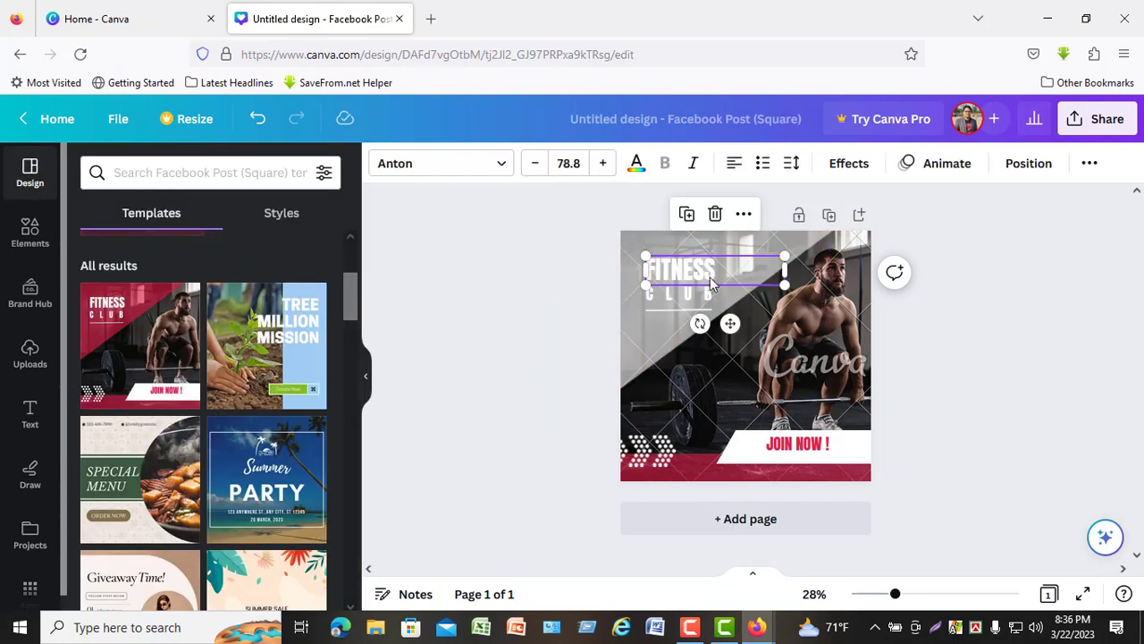
key(shift+r)
double_click(708, 285)
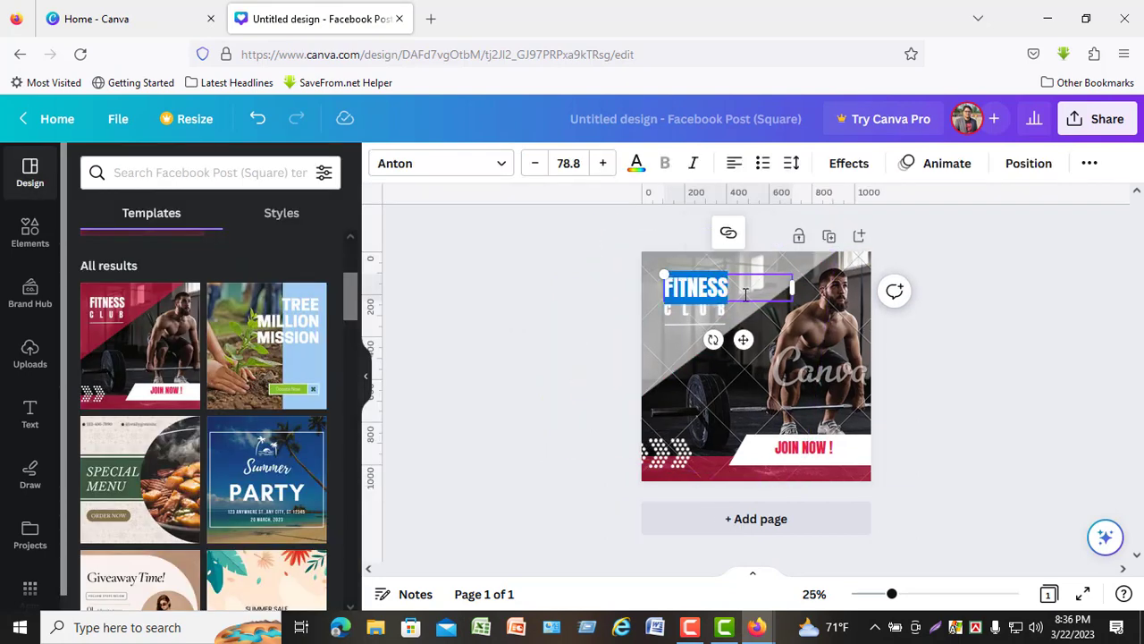
text(RCC)
- Remove the CLUB text under the RCC heading and delete the thin line below it
click(696, 312)
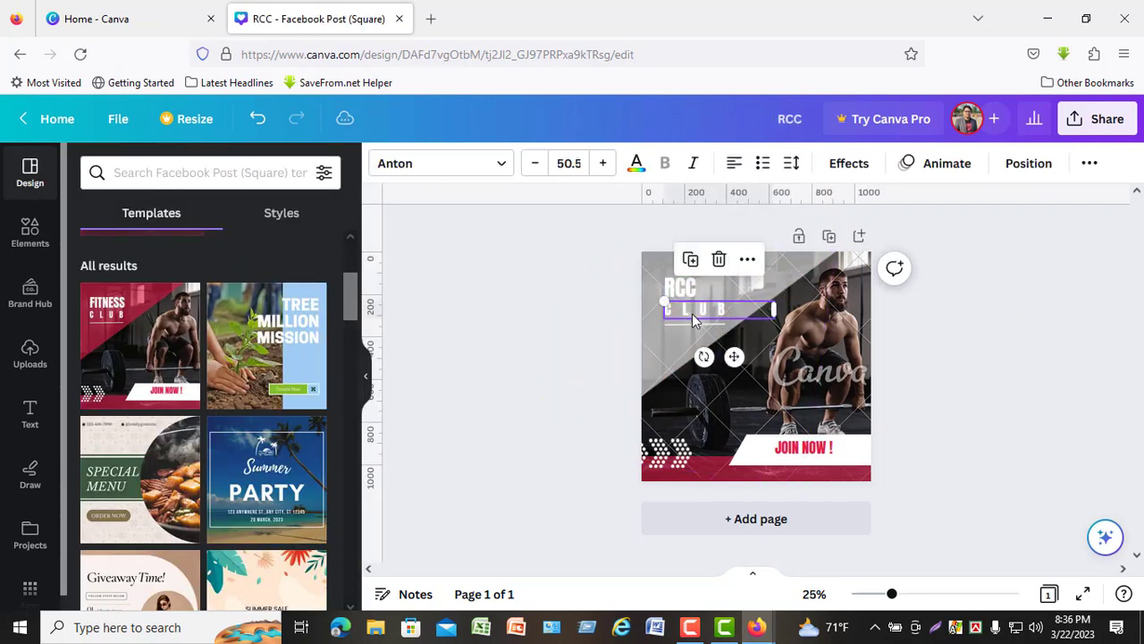
double_click(734, 314)
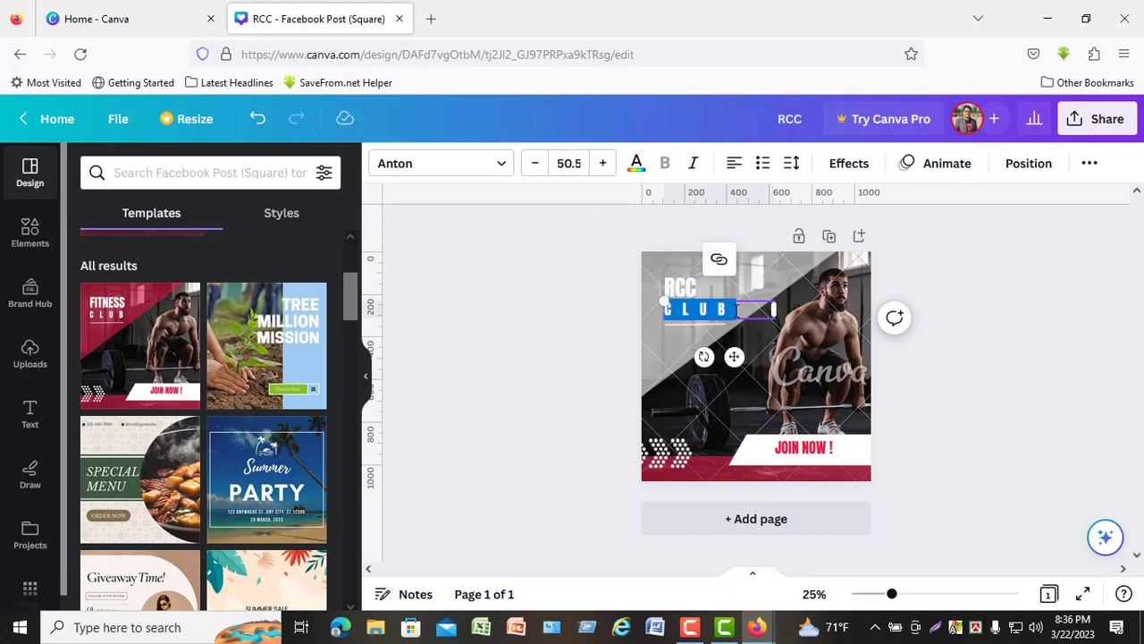
text(C)
click(703, 323)
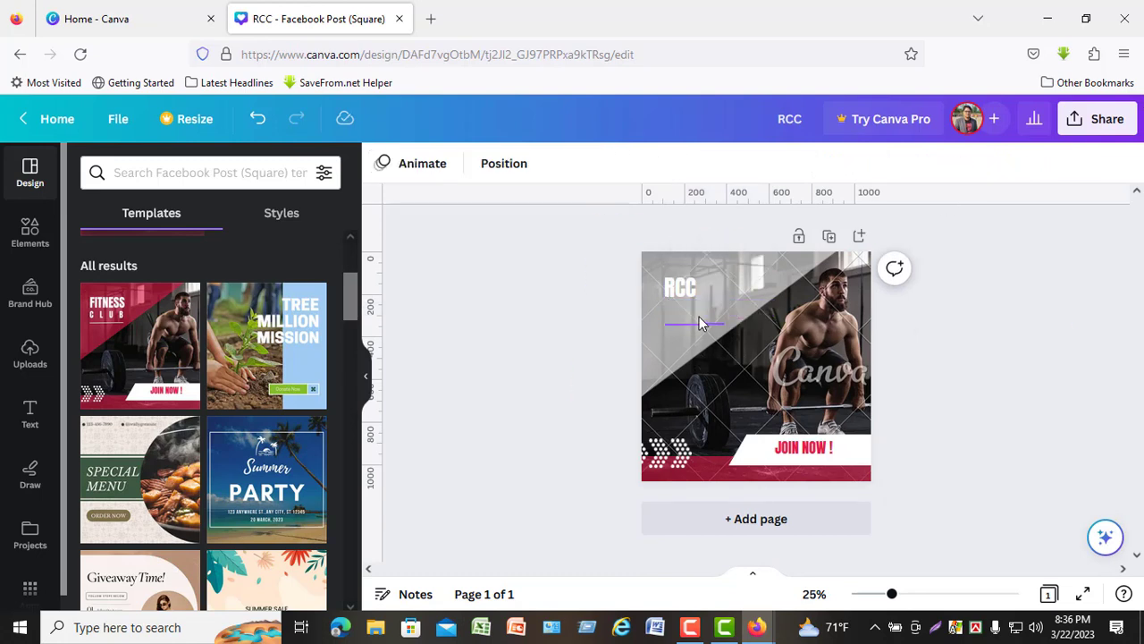
key(Delete)
- Increase the RCC heading's font size to 111 and nudge it slightly up and left
click(682, 288)
click(603, 162)
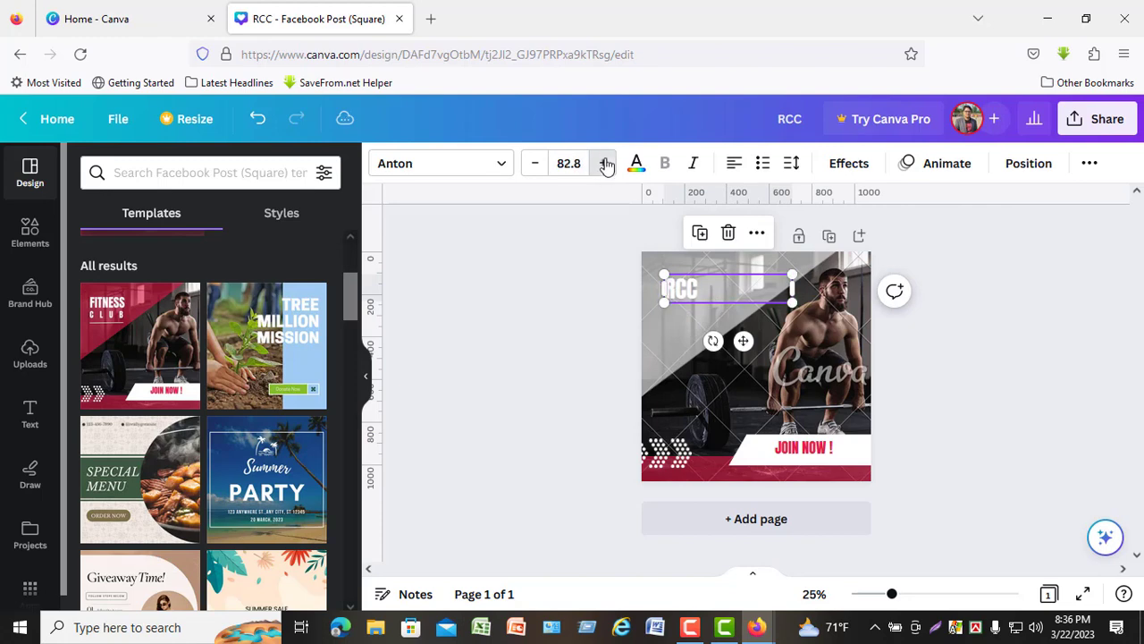
click(604, 162)
click(603, 163)
click(605, 162)
click(605, 162)
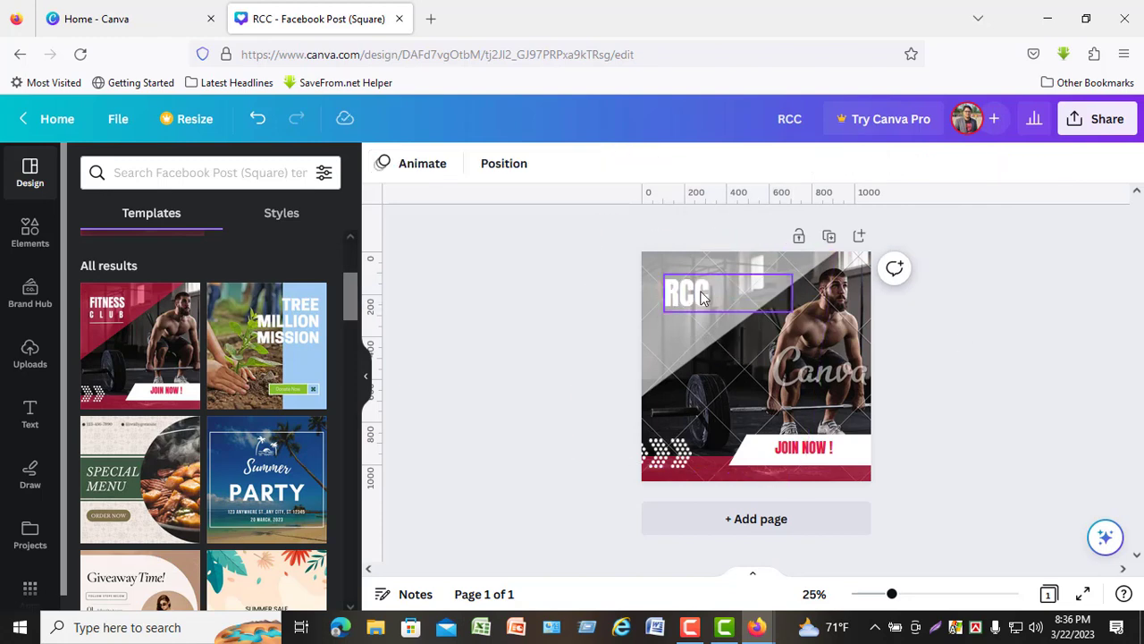
click(973, 342)
- Add the uploaded portrait photo of the green computer classroom to the page
click(843, 346)
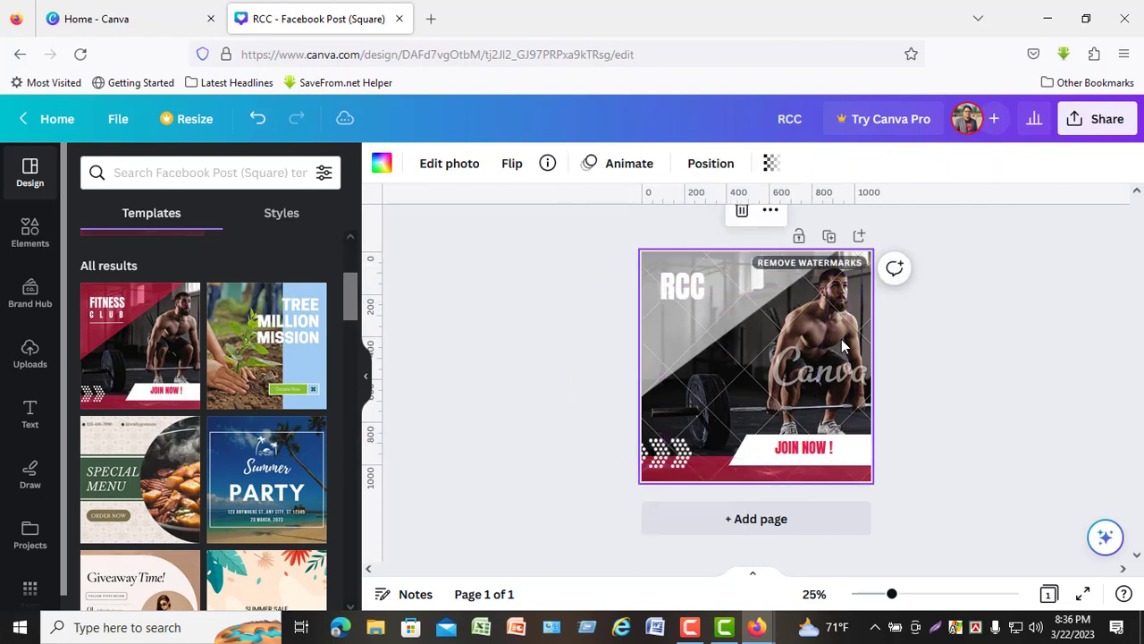
click(830, 445)
click(30, 353)
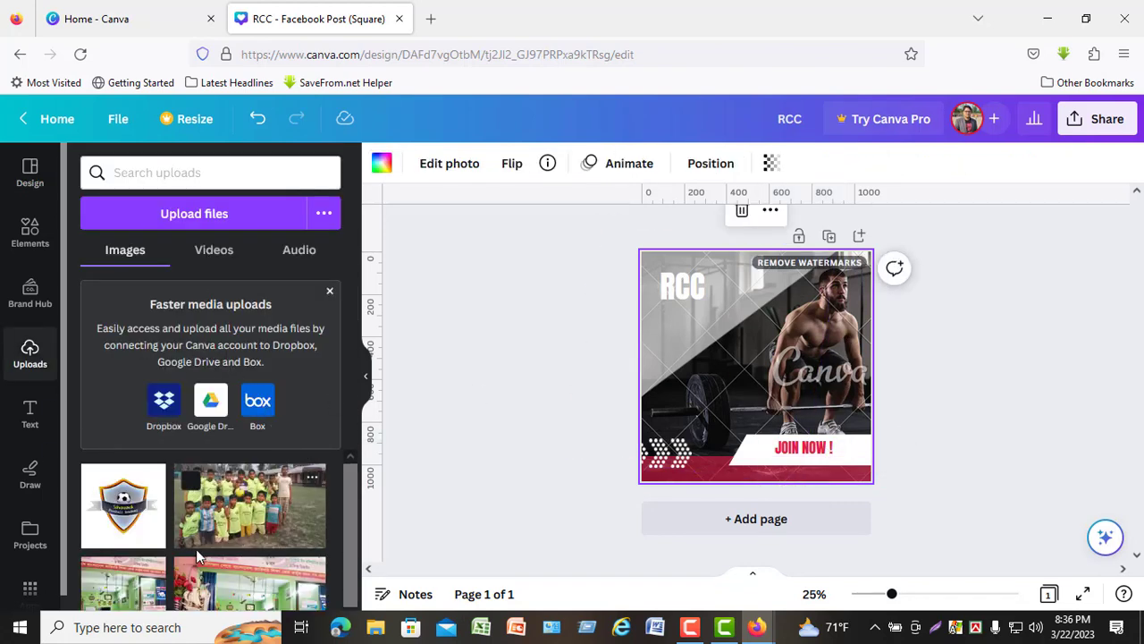
scroll(214, 546, down, 2)
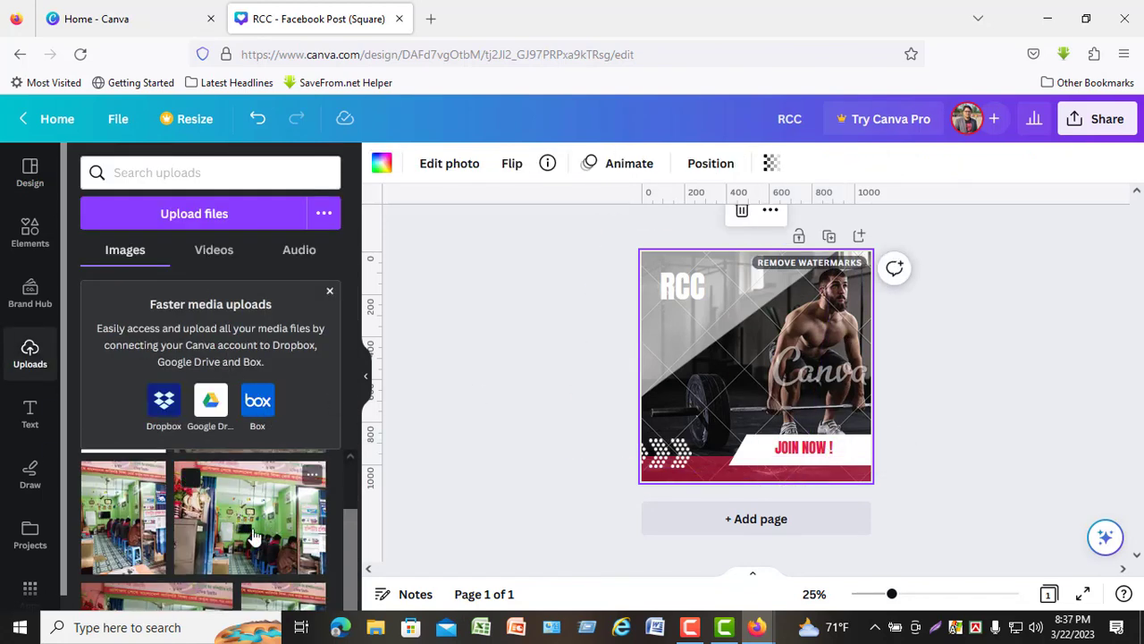
scroll(268, 527, up, 2)
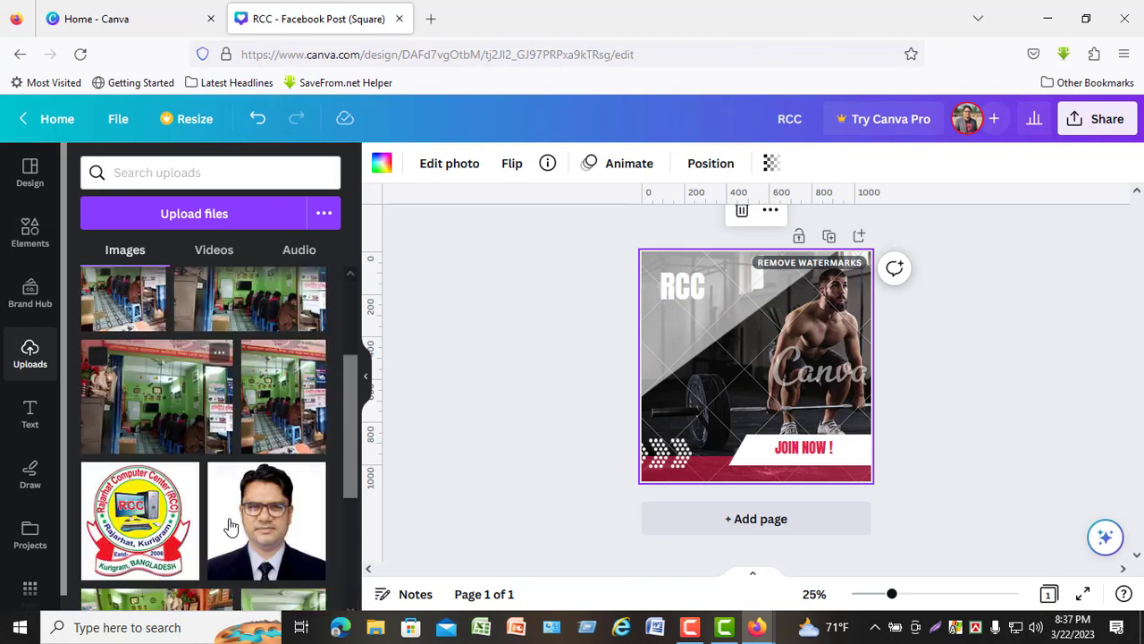
scroll(230, 524, down, 3)
scroll(253, 528, up, 2)
scroll(279, 465, up, 2)
click(278, 465)
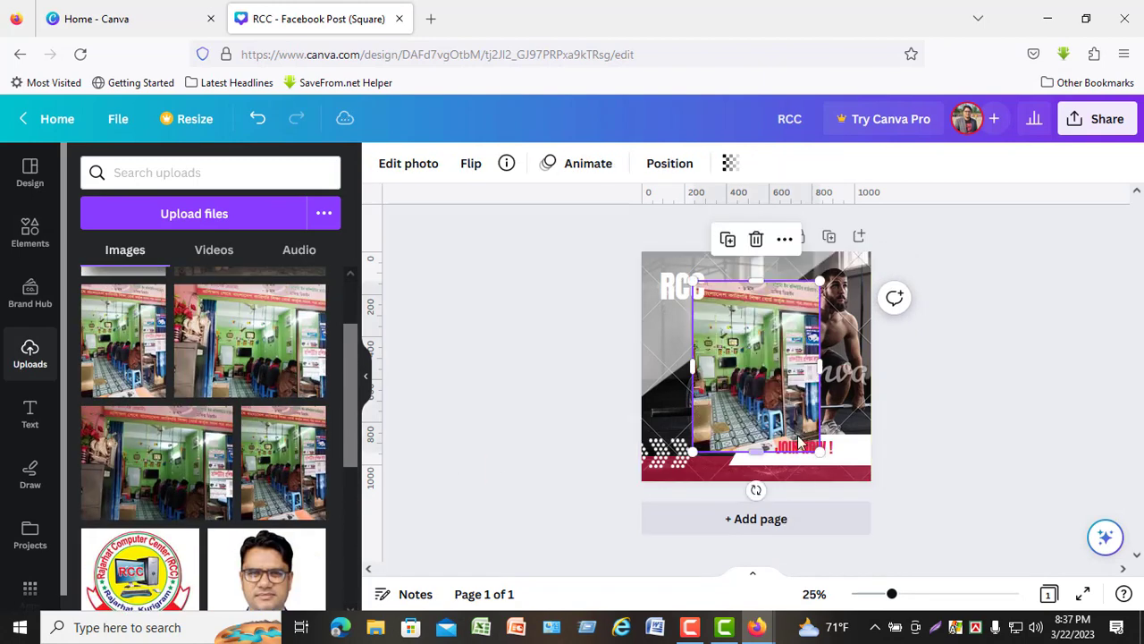
- Enlarge the classroom photo to cover the whole page and send it behind the text and shapes
drag(821, 453, 909, 503)
drag(693, 280, 608, 241)
right_click(750, 403)
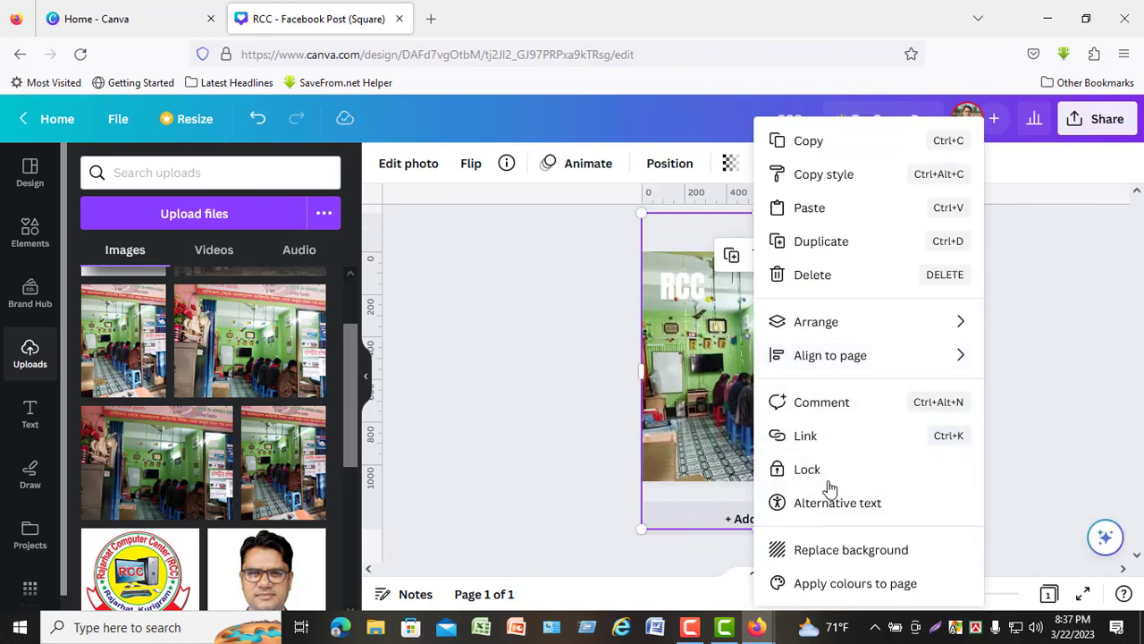
mouse_move(868, 326)
click(619, 402)
right_click(806, 381)
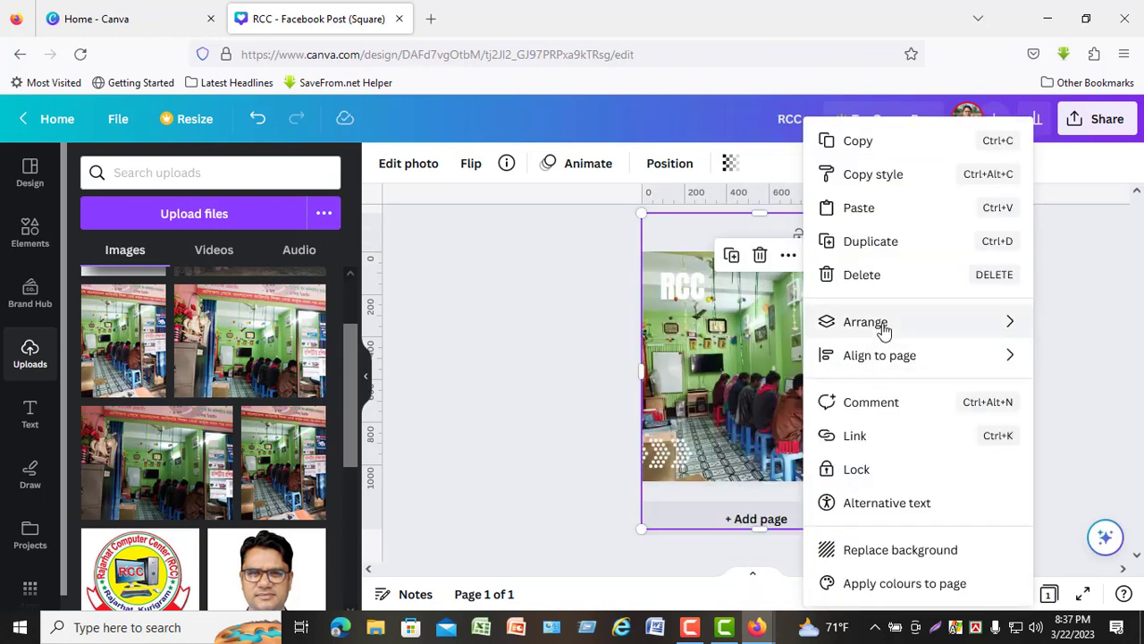
click(636, 396)
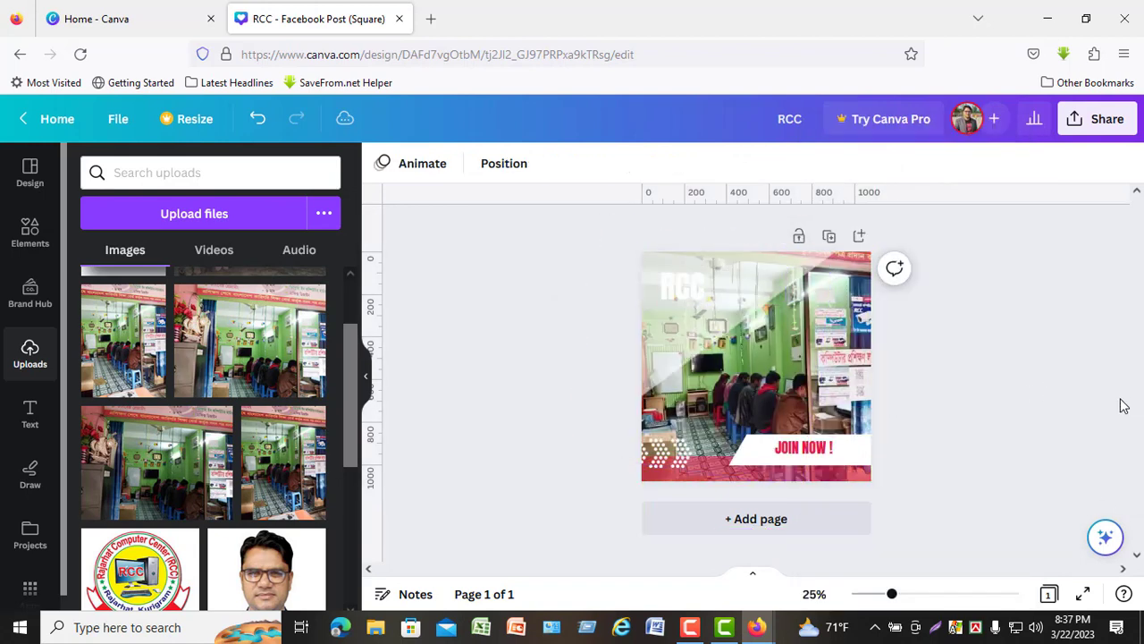
- Change the layer order of the RCC heading relative to the overlay
click(726, 288)
right_click(711, 288)
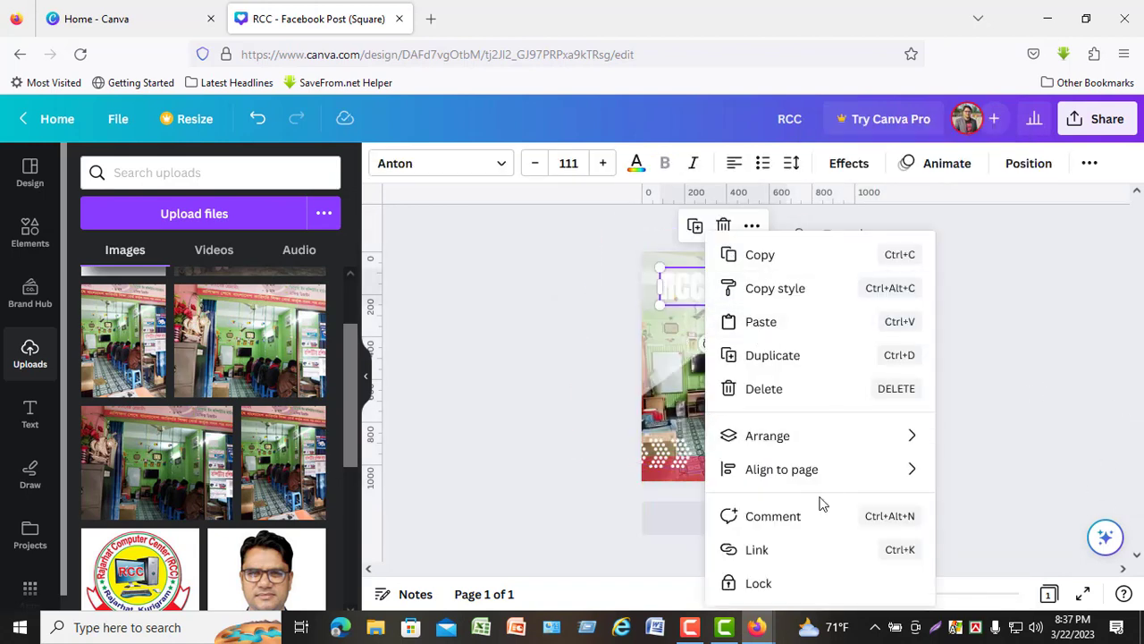
mouse_move(769, 434)
click(572, 509)
- Try the red document colour on the diagonal overlay and undo the change
click(672, 317)
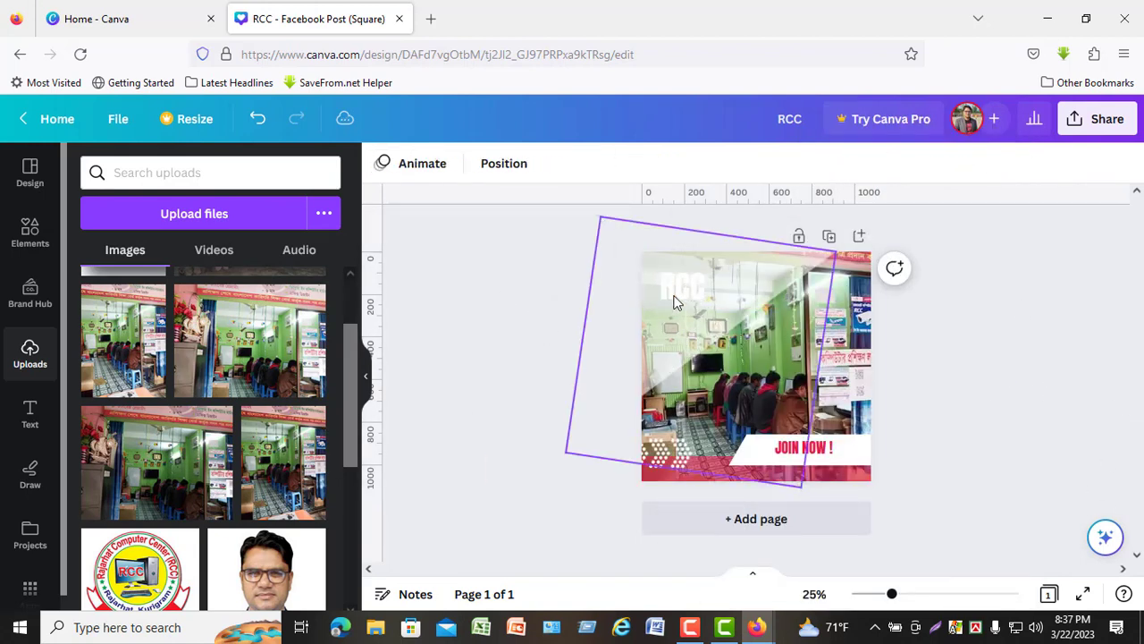
click(382, 164)
click(143, 268)
key(ctrl+z)
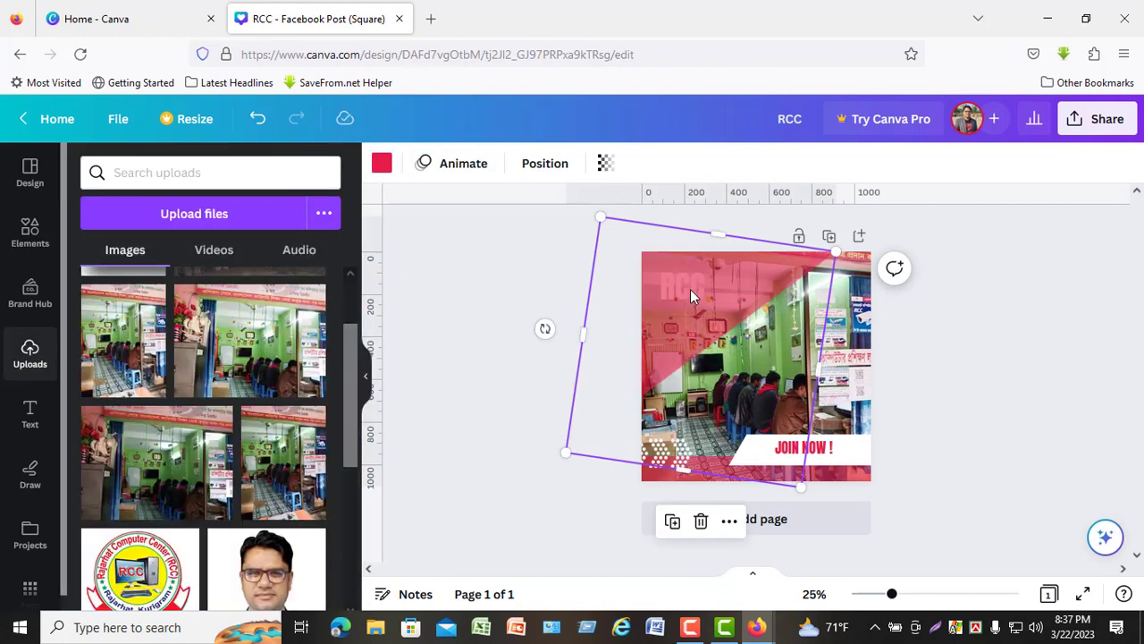
- Set the RCC heading's text colour to the red document colour
click(715, 286)
click(636, 164)
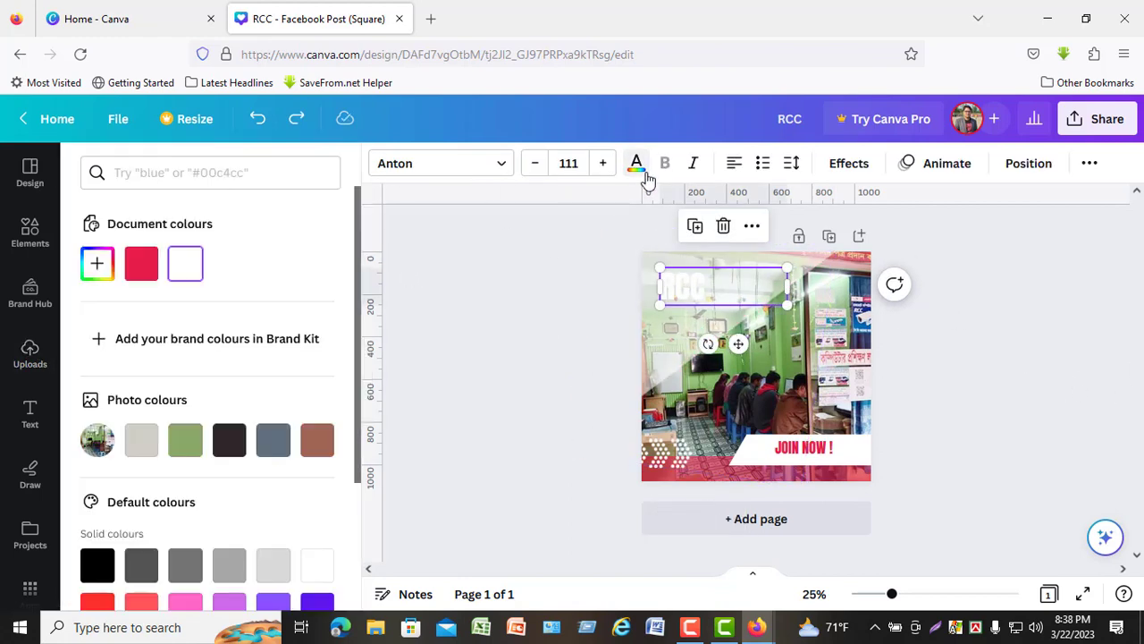
click(138, 273)
click(1010, 442)
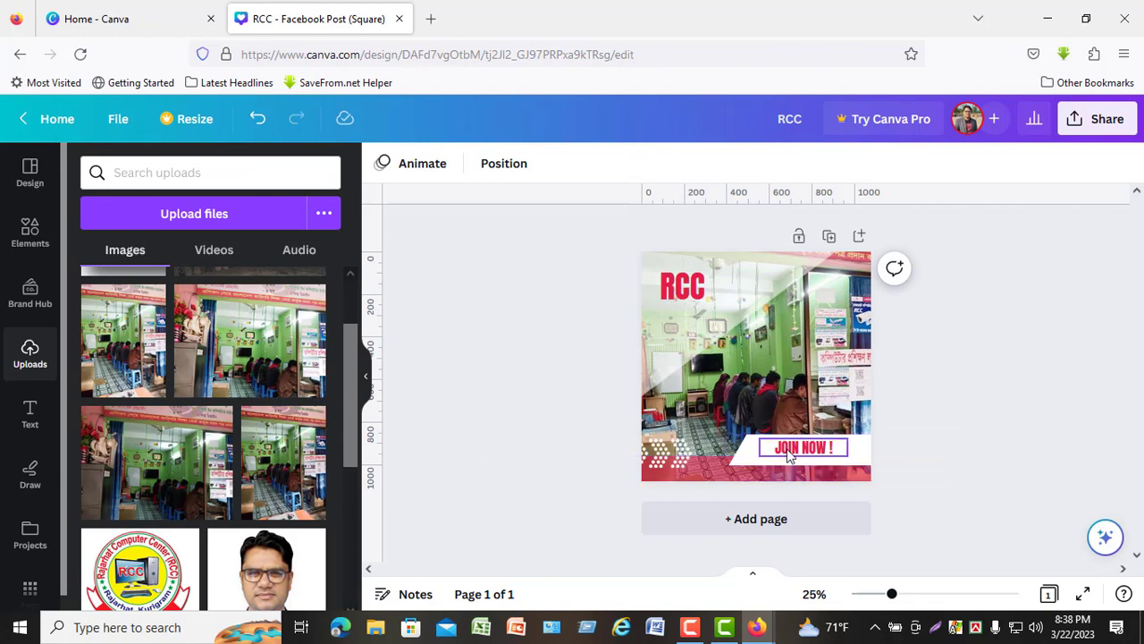
- Change the second colour of the strip along the page's lower edge to white
click(722, 474)
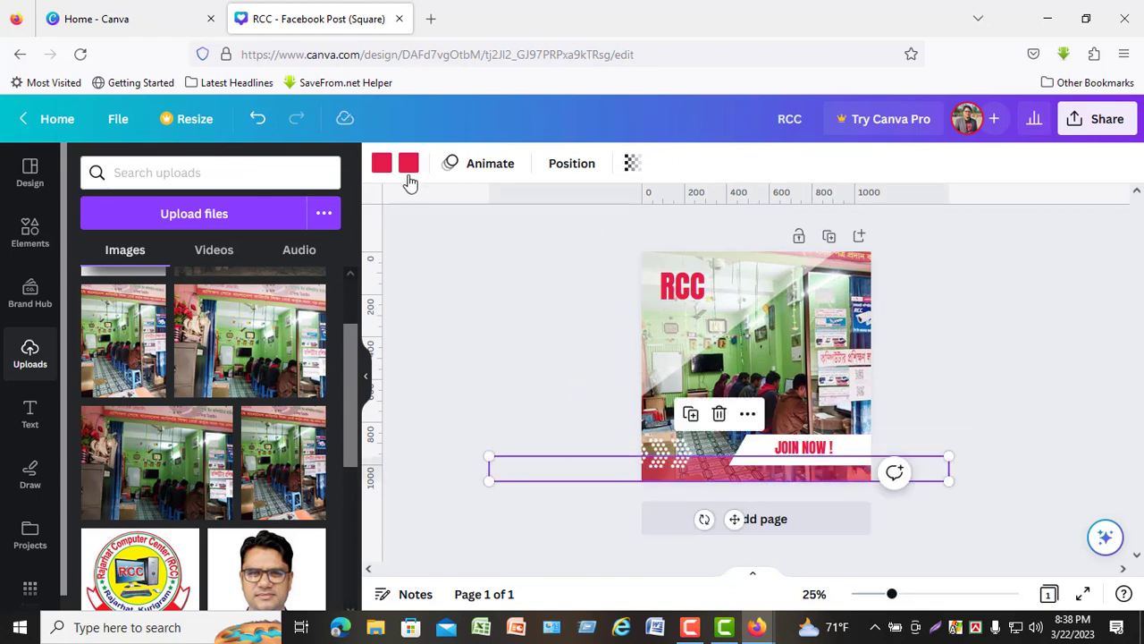
click(408, 164)
click(185, 263)
click(1105, 355)
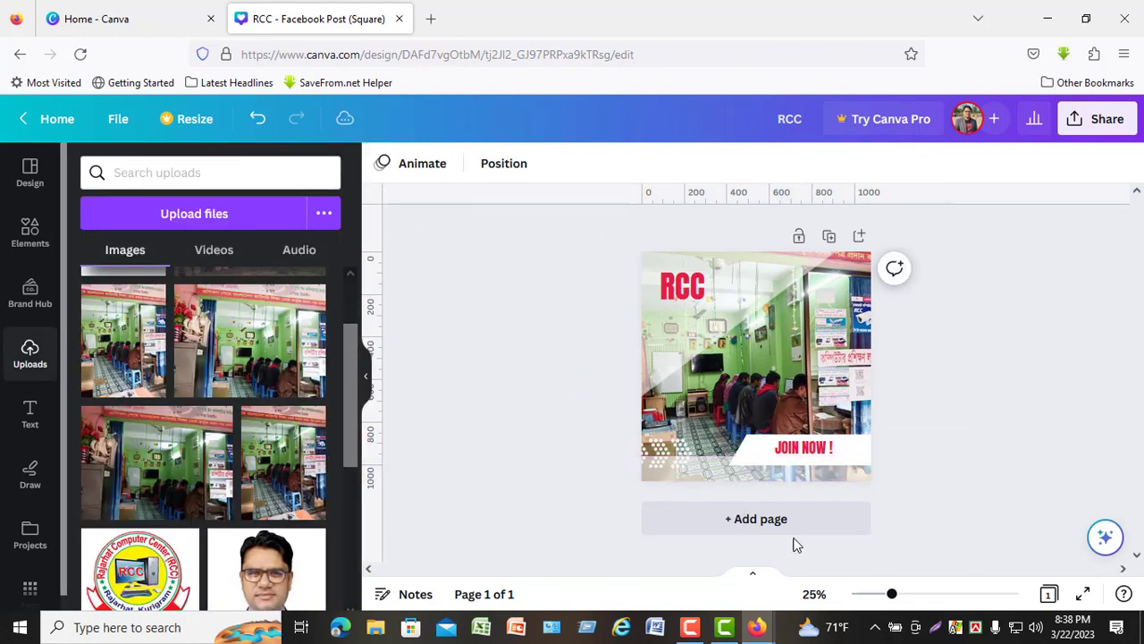
double_click(811, 450)
click(901, 454)
- Change the first colour of the lower strip to the green photo colour
click(710, 472)
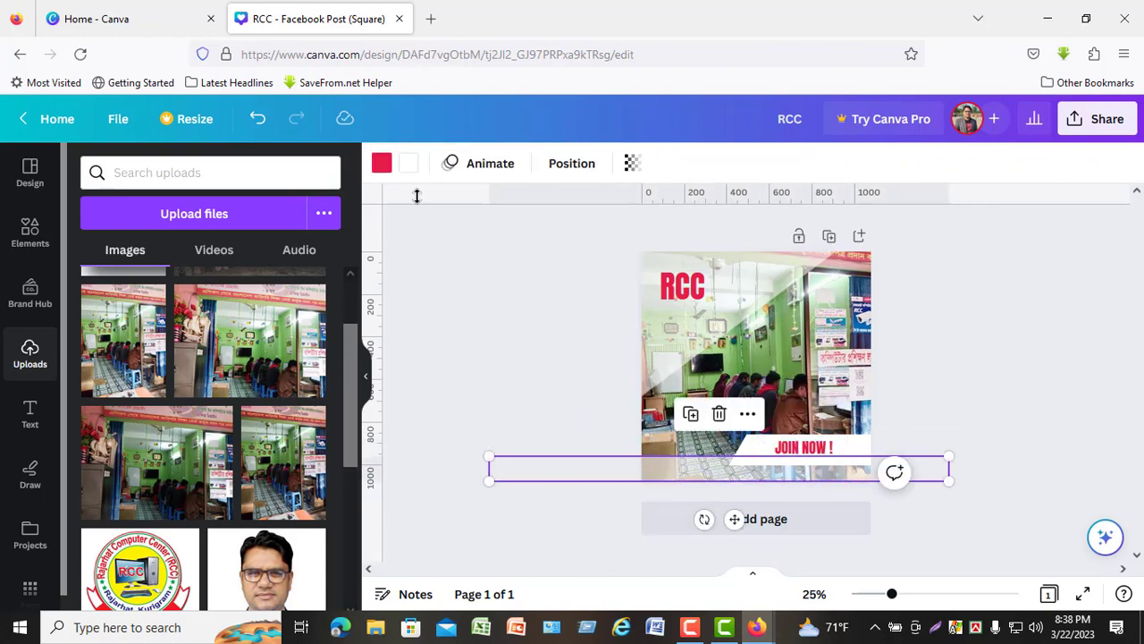
click(381, 165)
click(185, 438)
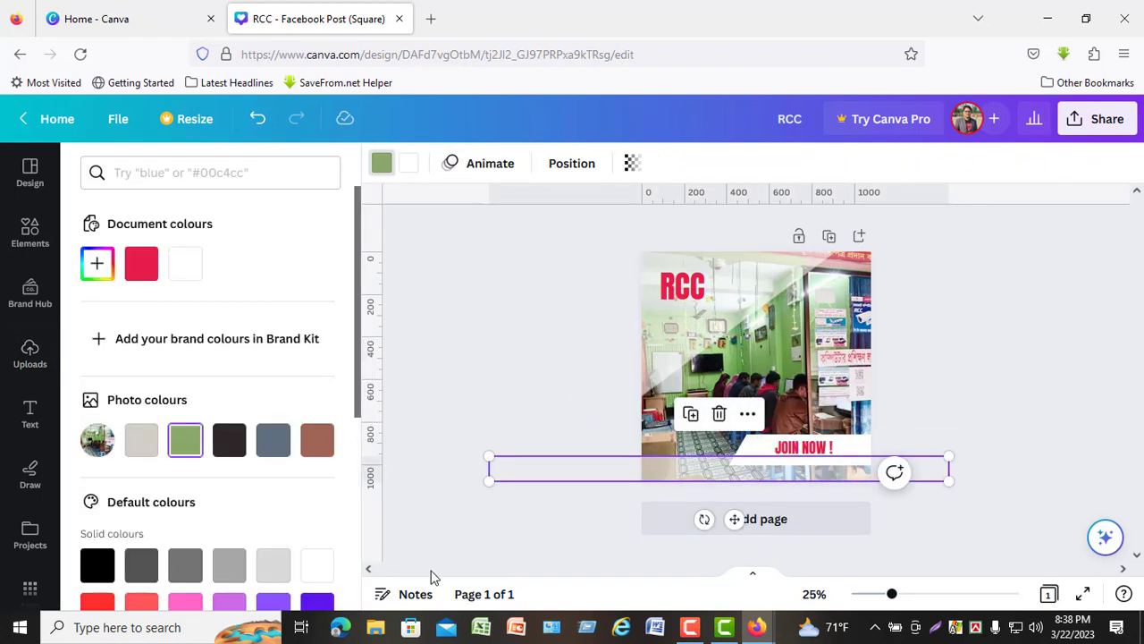
- Change the first colour of the strip along the page's lower edge to the brown photo colour
click(317, 439)
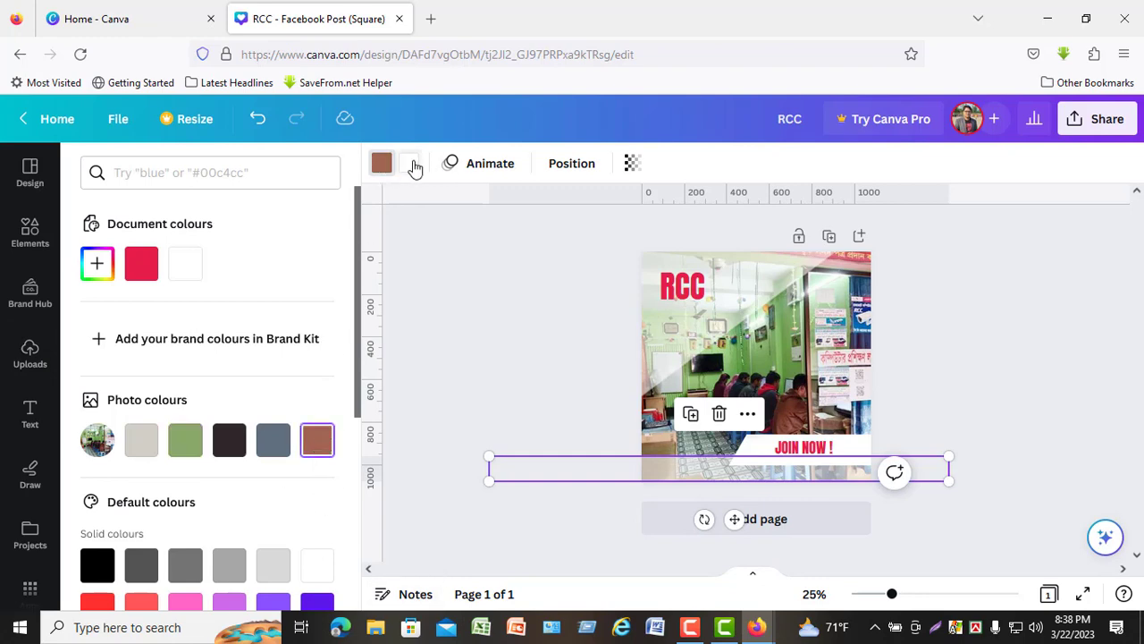
click(380, 166)
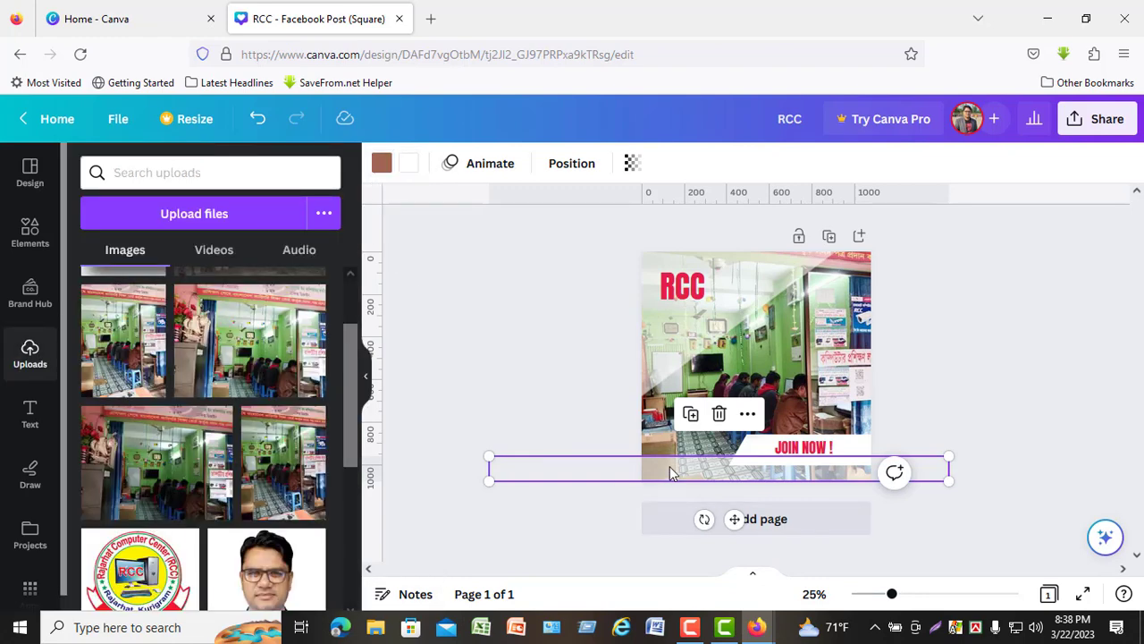
click(888, 477)
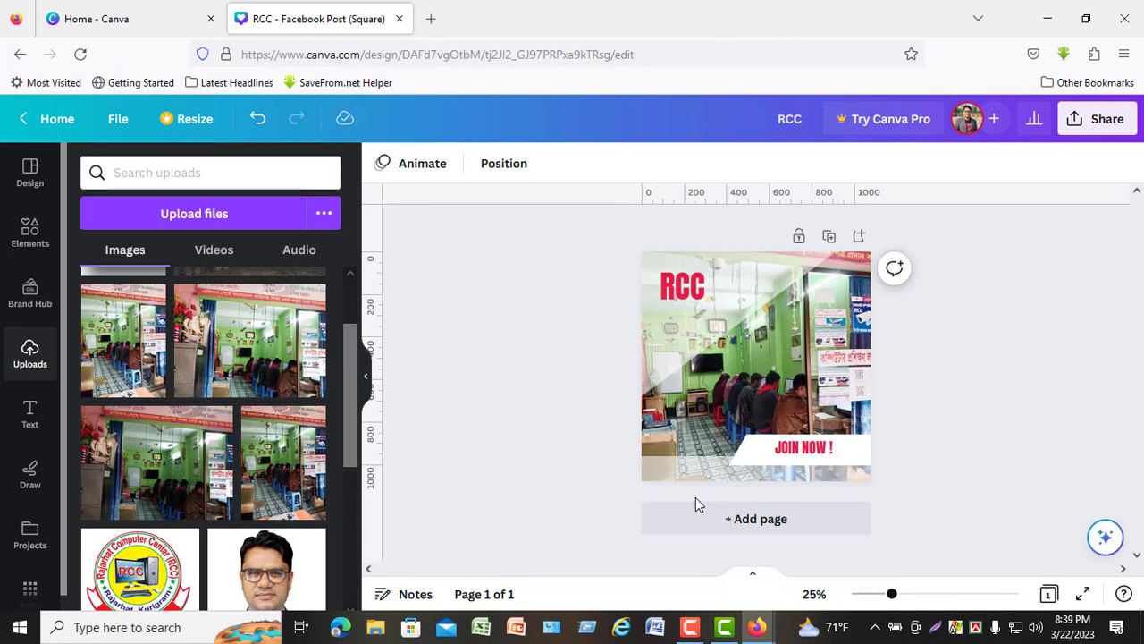
click(702, 471)
click(382, 164)
click(409, 164)
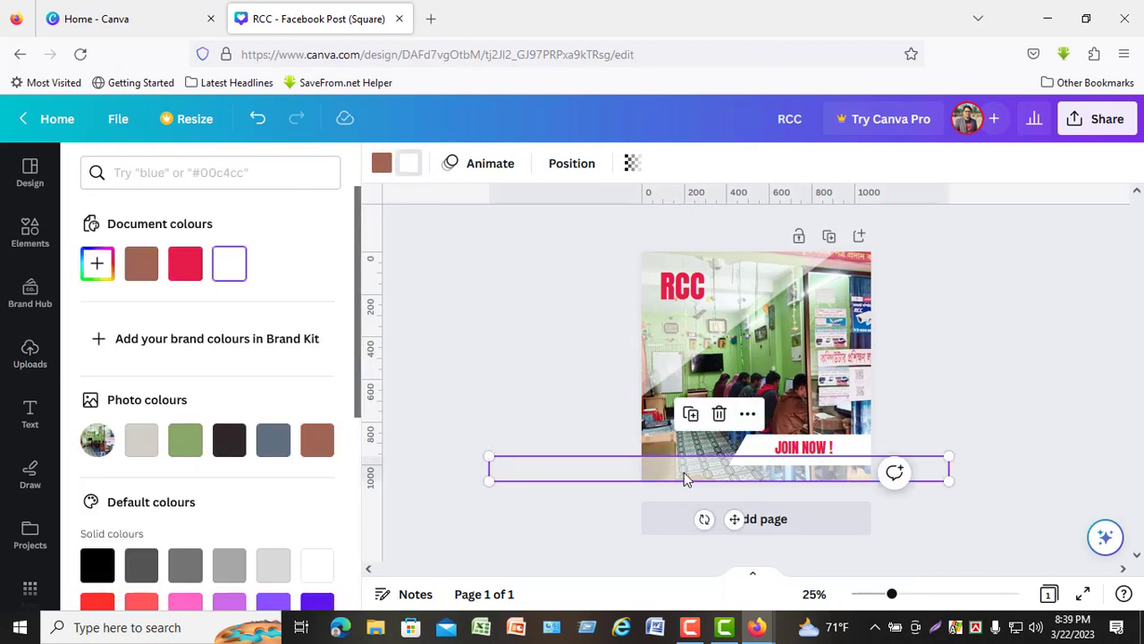
right_click(684, 473)
mouse_move(724, 406)
click(528, 476)
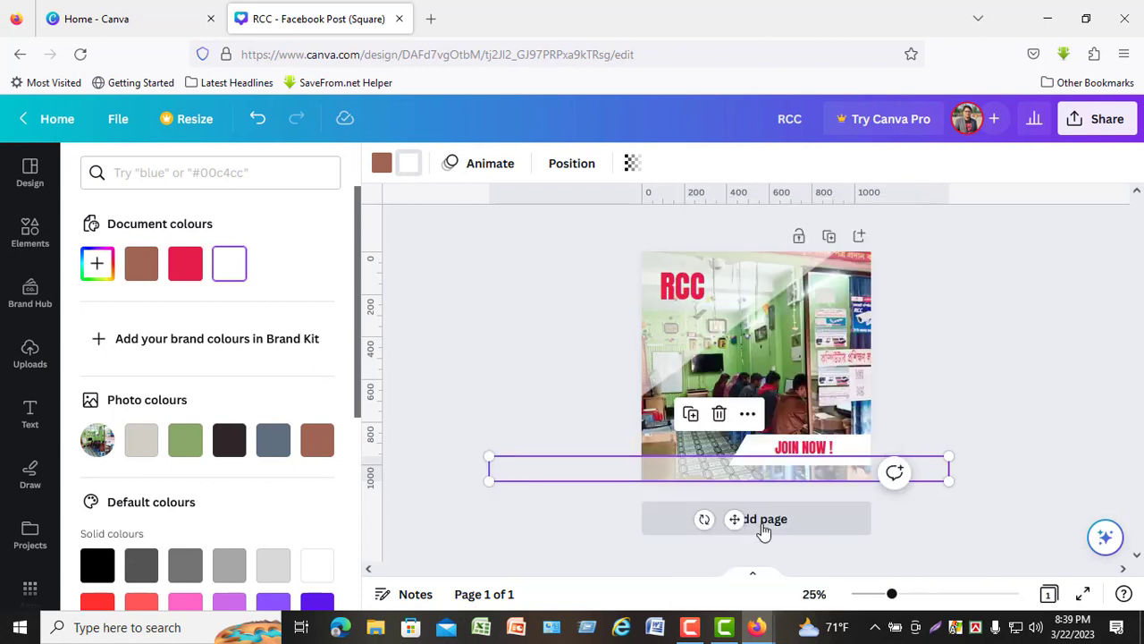
click(382, 163)
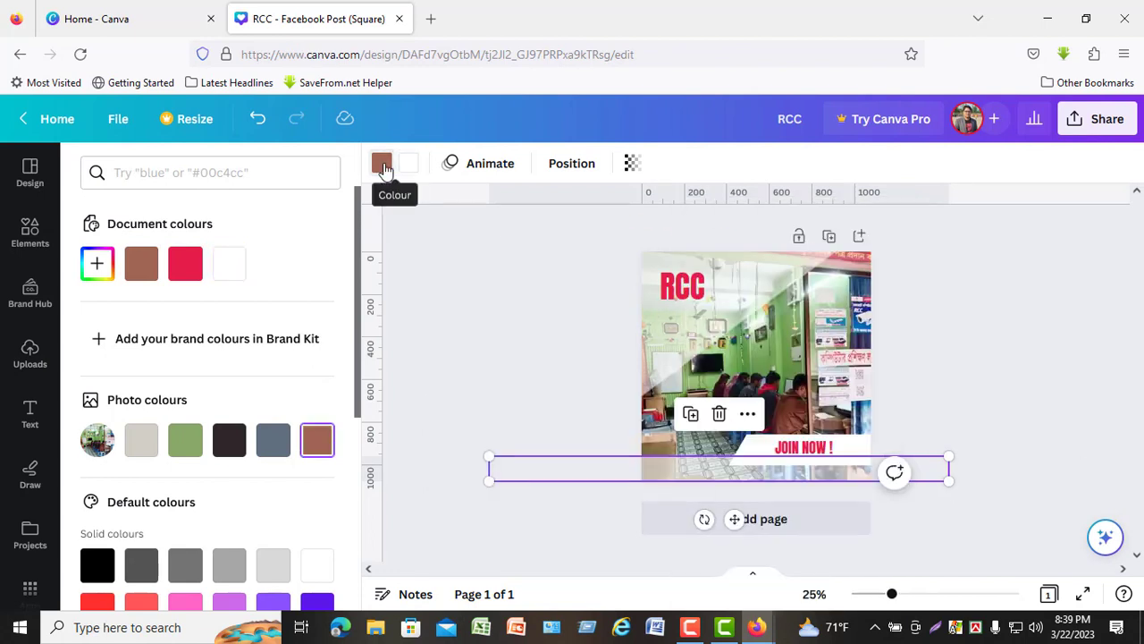
click(726, 349)
drag(802, 484, 766, 438)
click(1026, 373)
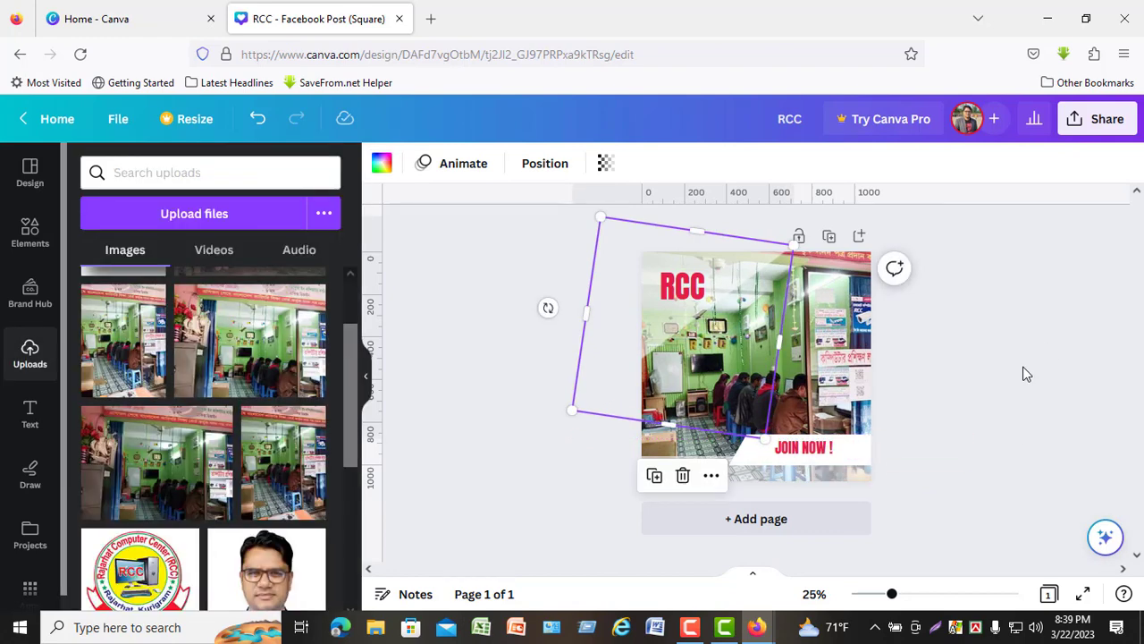
click(1026, 373)
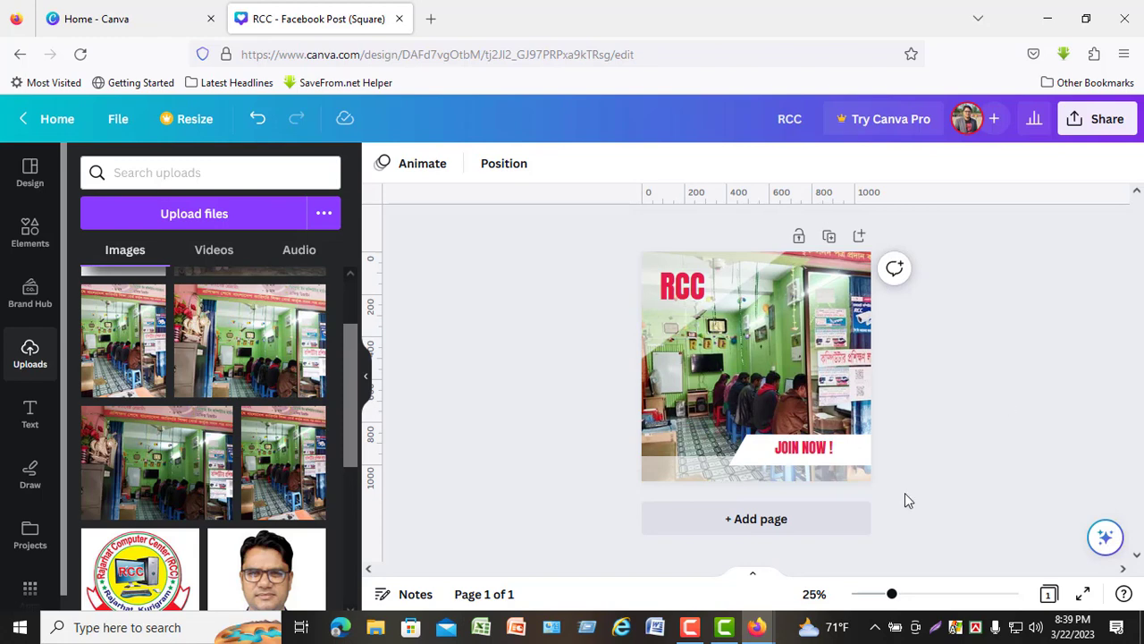
- Change the second colour of the lower strip to the brown document colour
click(696, 469)
click(408, 163)
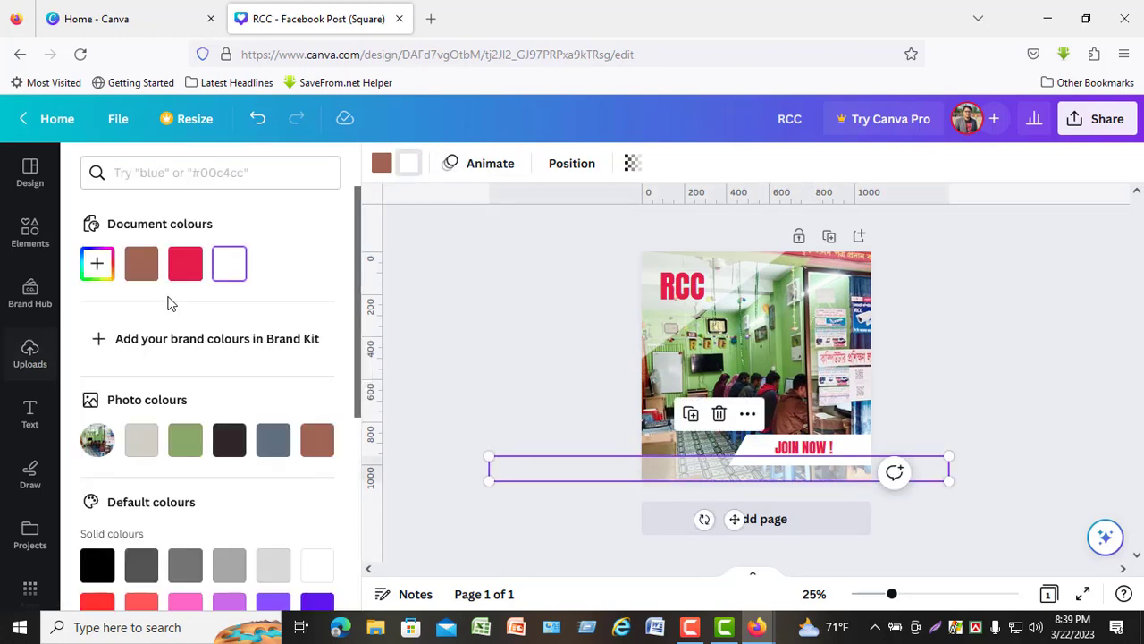
click(140, 263)
click(947, 528)
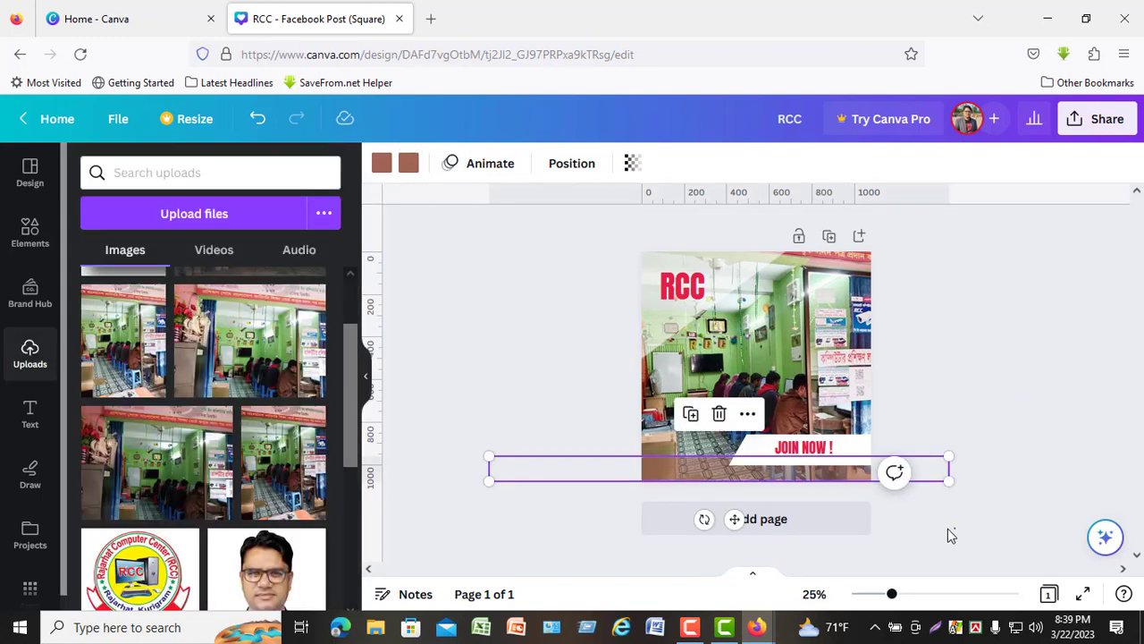
- Raise the brown strip's transparency value until the strip is fully opaque
click(698, 476)
click(632, 163)
drag(567, 230, 658, 223)
click(998, 385)
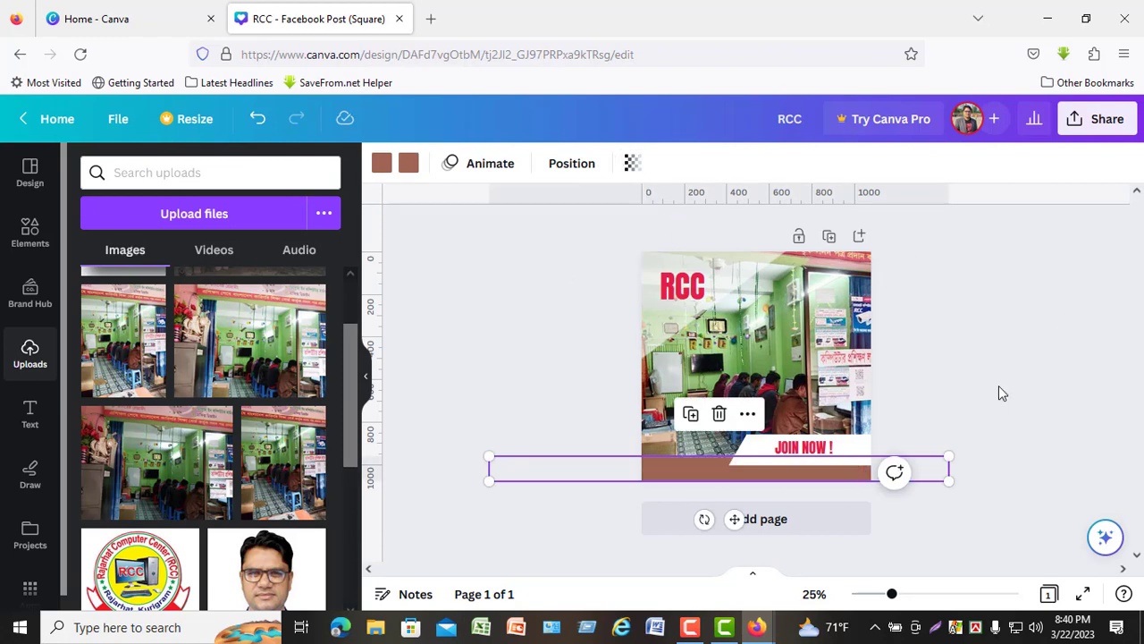
click(654, 497)
- Bring the brown strip to the front so it overlaps the lower edge of the white JOIN NOW banner
click(753, 451)
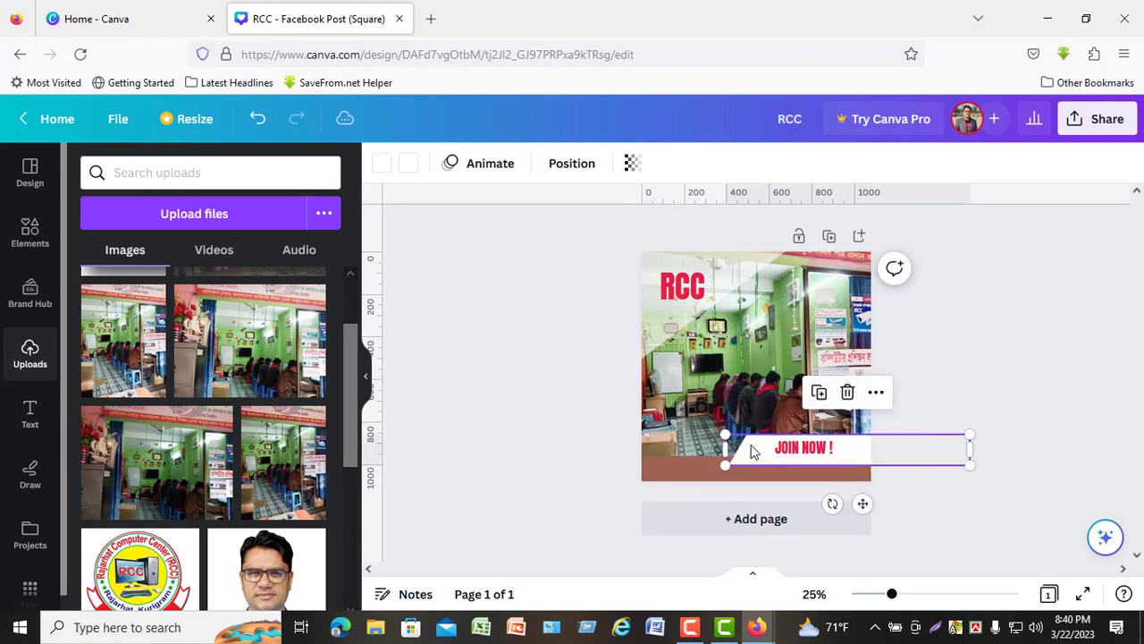
right_click(754, 451)
click(702, 475)
right_click(701, 475)
mouse_move(788, 406)
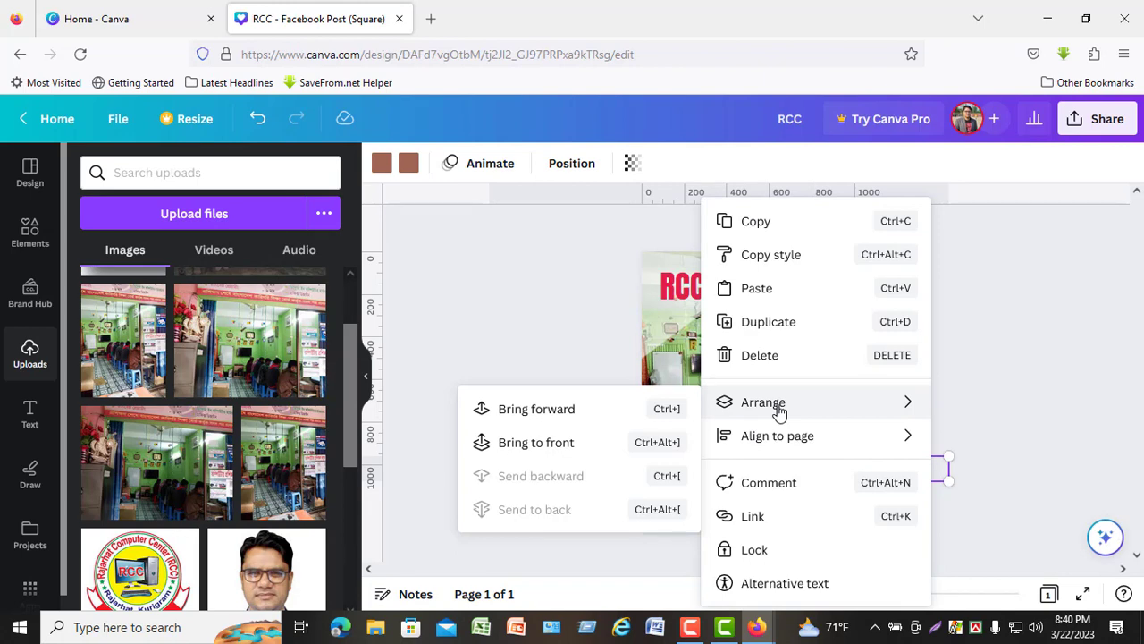
click(536, 441)
click(1046, 476)
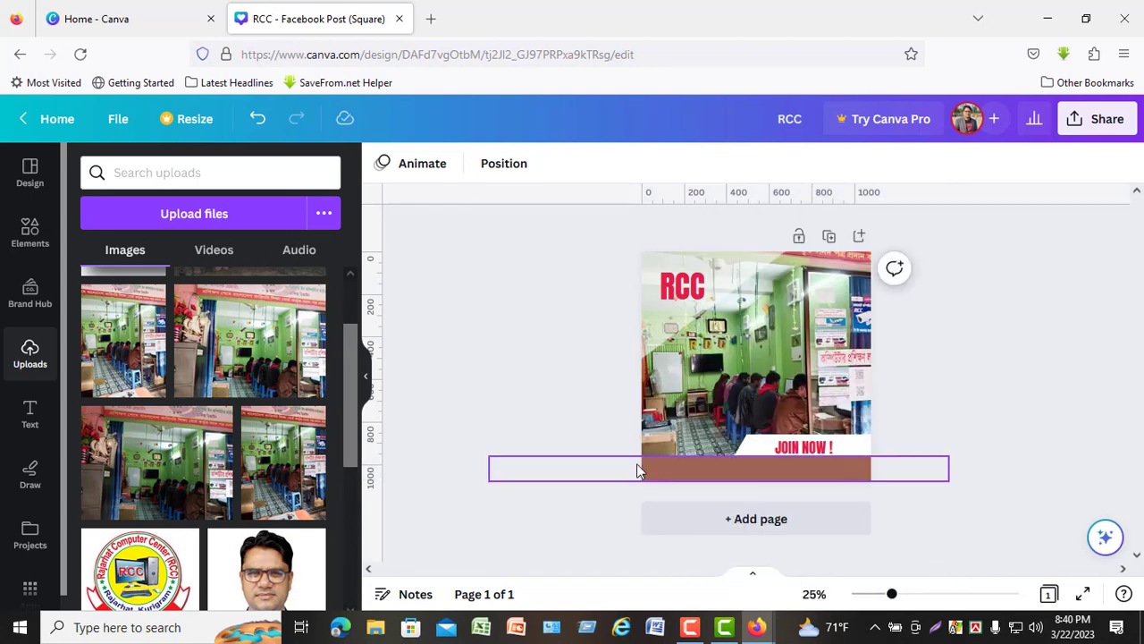
- Add a heading to the page that reads "Rajarhat Computer Center"
click(29, 413)
click(189, 371)
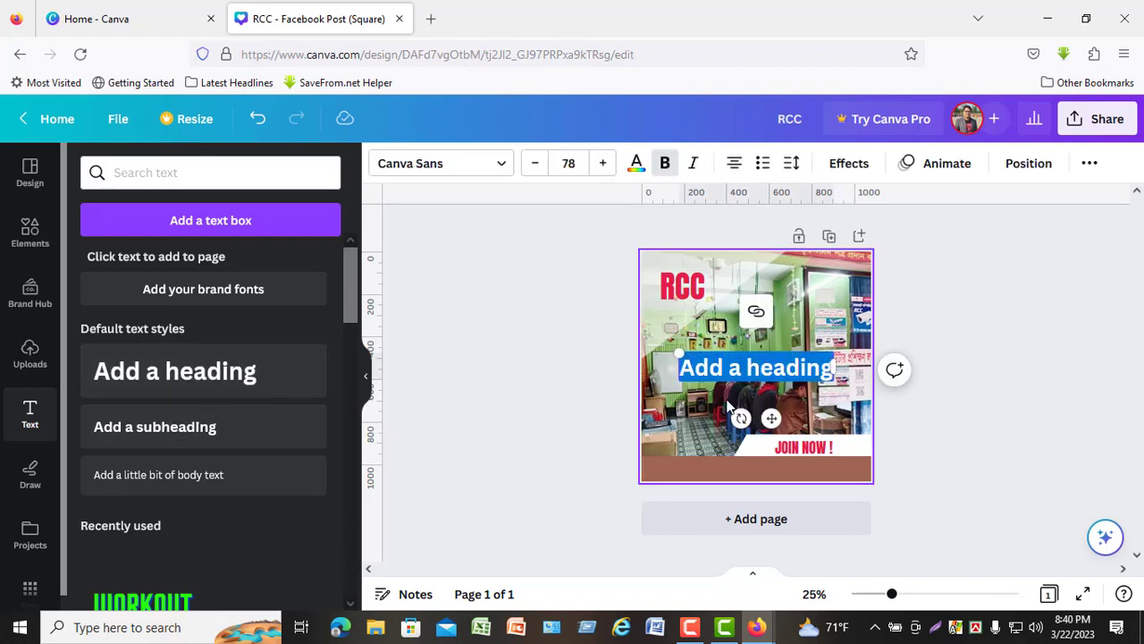
double_click(756, 366)
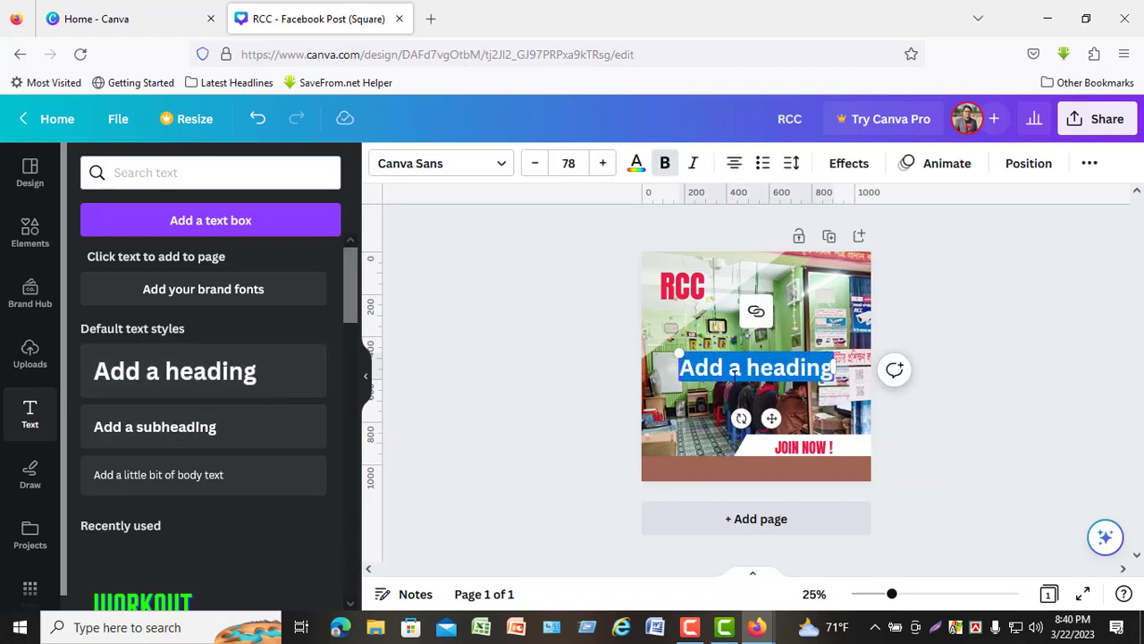
text(Rajarhat)
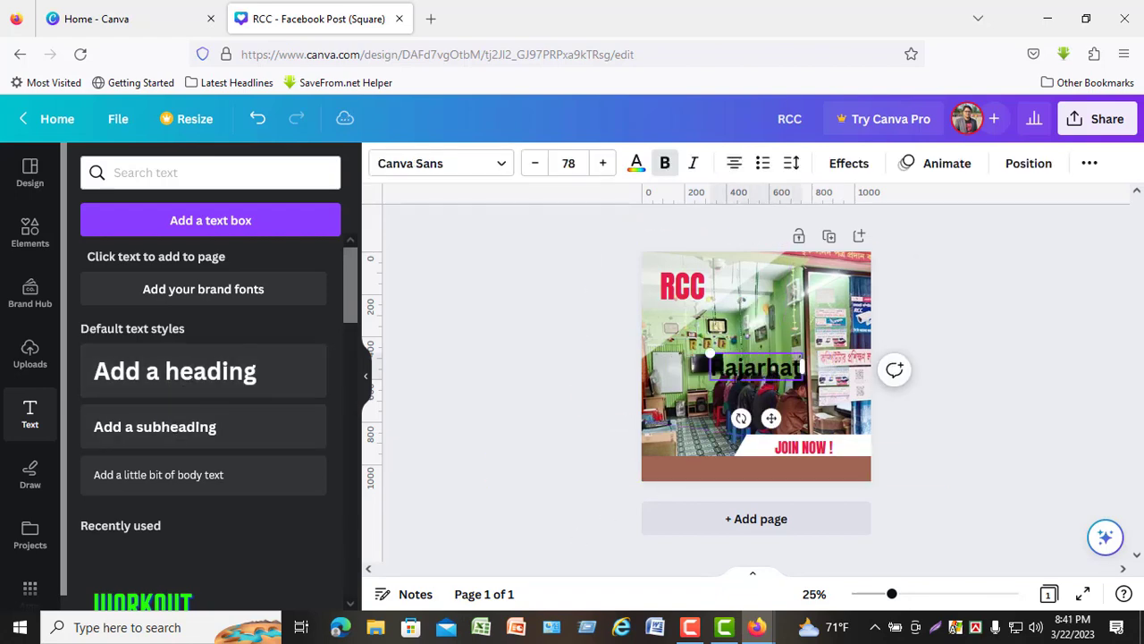
text( Computer Center)
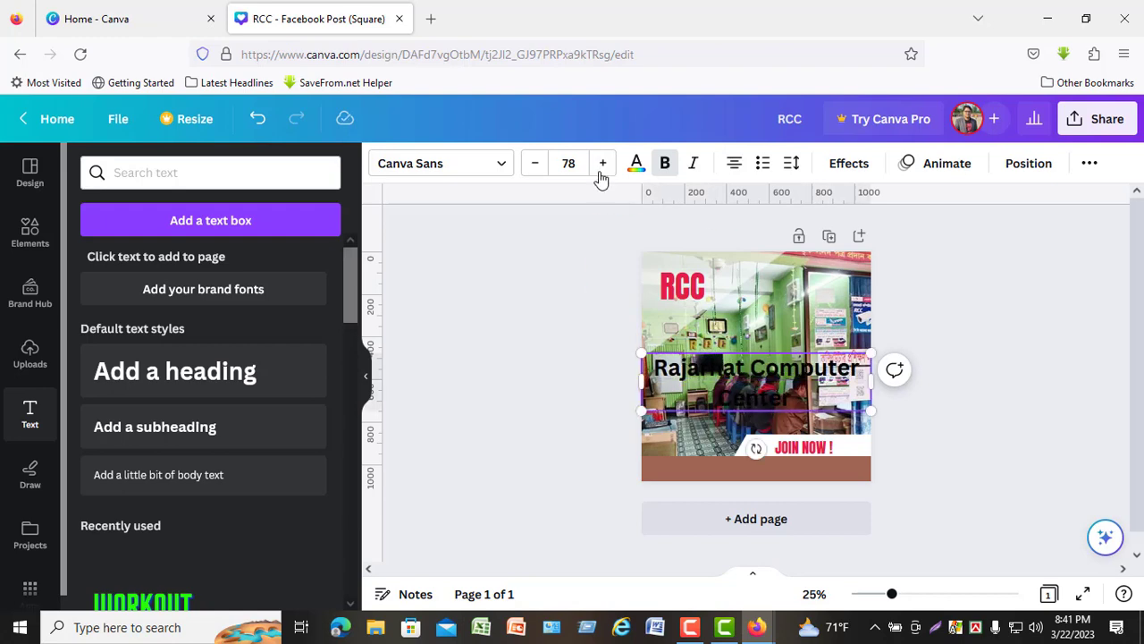
- Set the Rajarhat Computer Center heading's text colour to white and its font size to 60
click(637, 162)
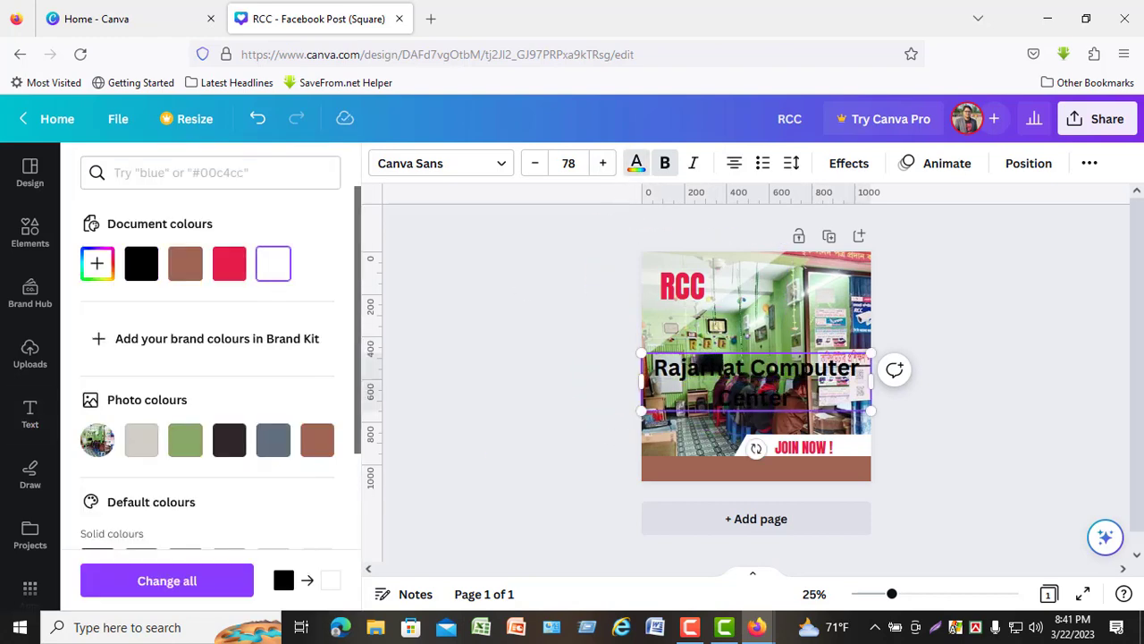
drag(792, 399, 672, 241)
click(272, 262)
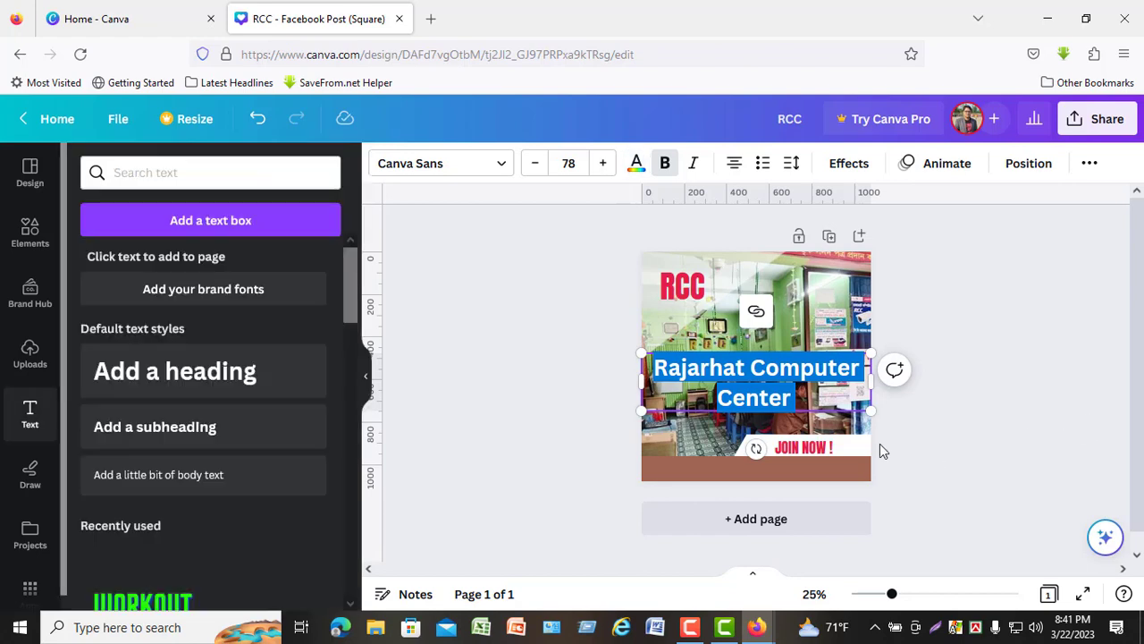
click(535, 164)
click(534, 163)
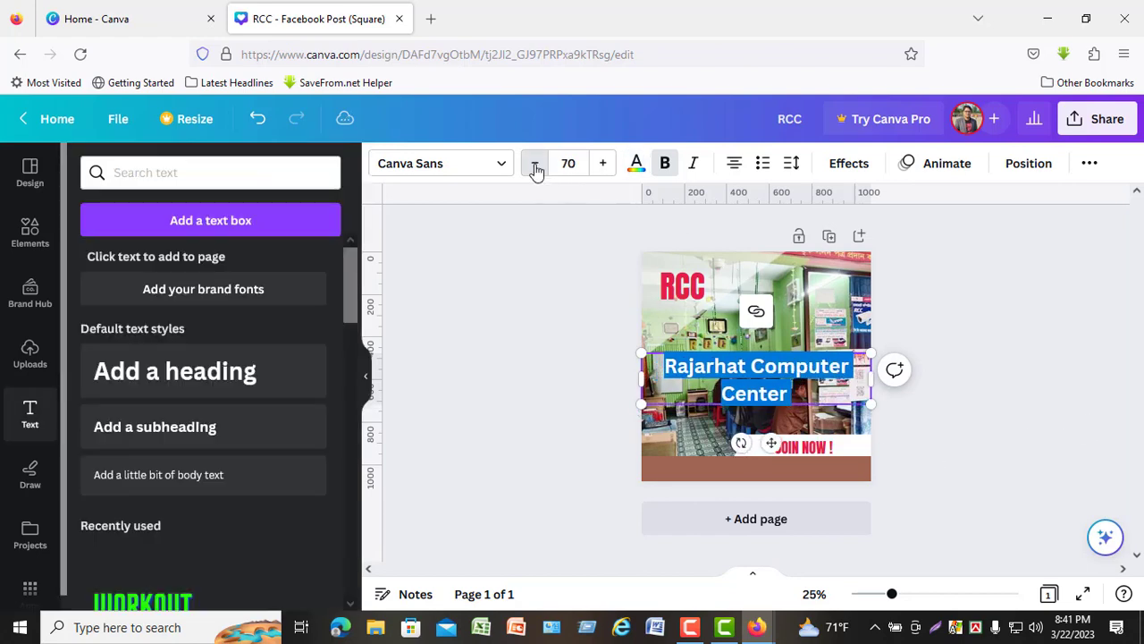
click(1029, 347)
- Move the Rajarhat Computer Center heading onto the brown strip and centre it horizontally on the page
drag(798, 369, 800, 469)
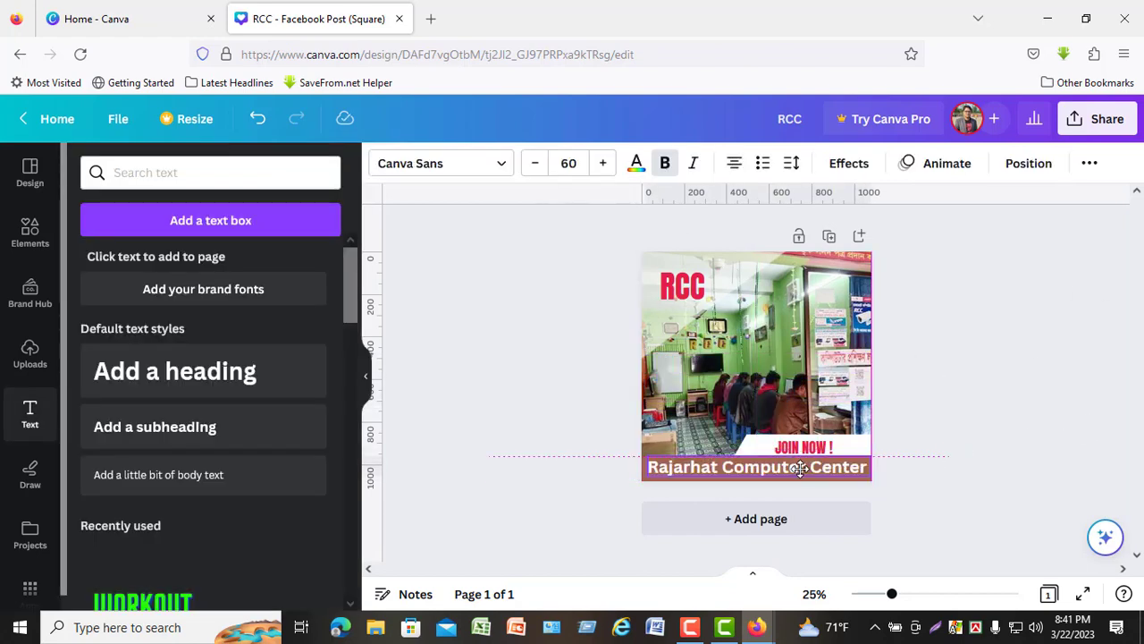
click(997, 463)
scroll(999, 451, up, 3)
click(786, 529)
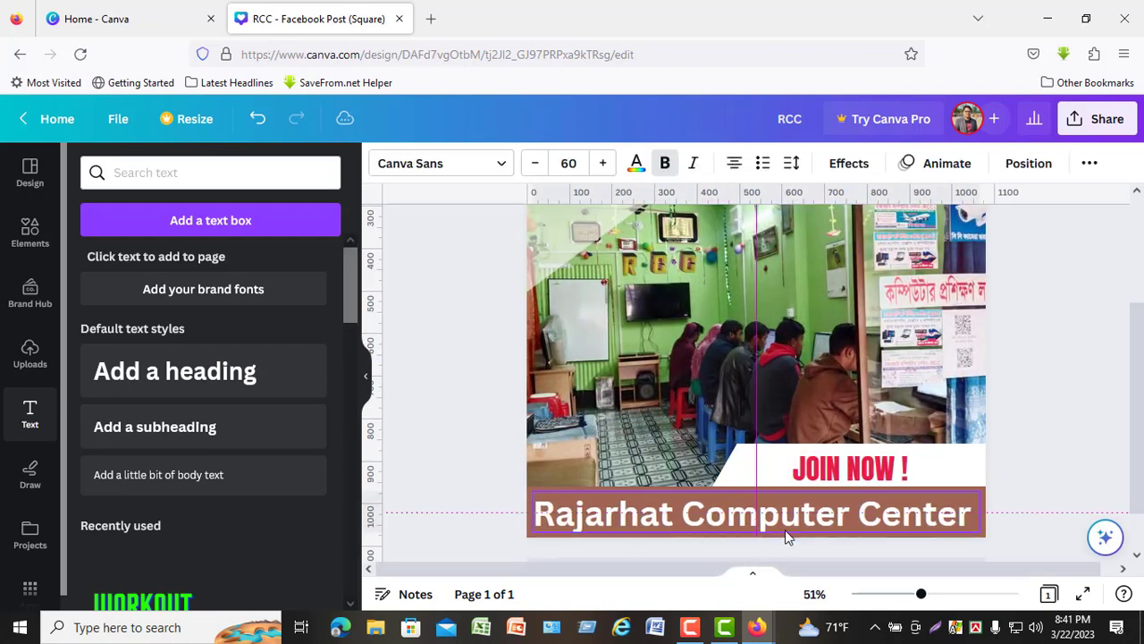
click(1051, 449)
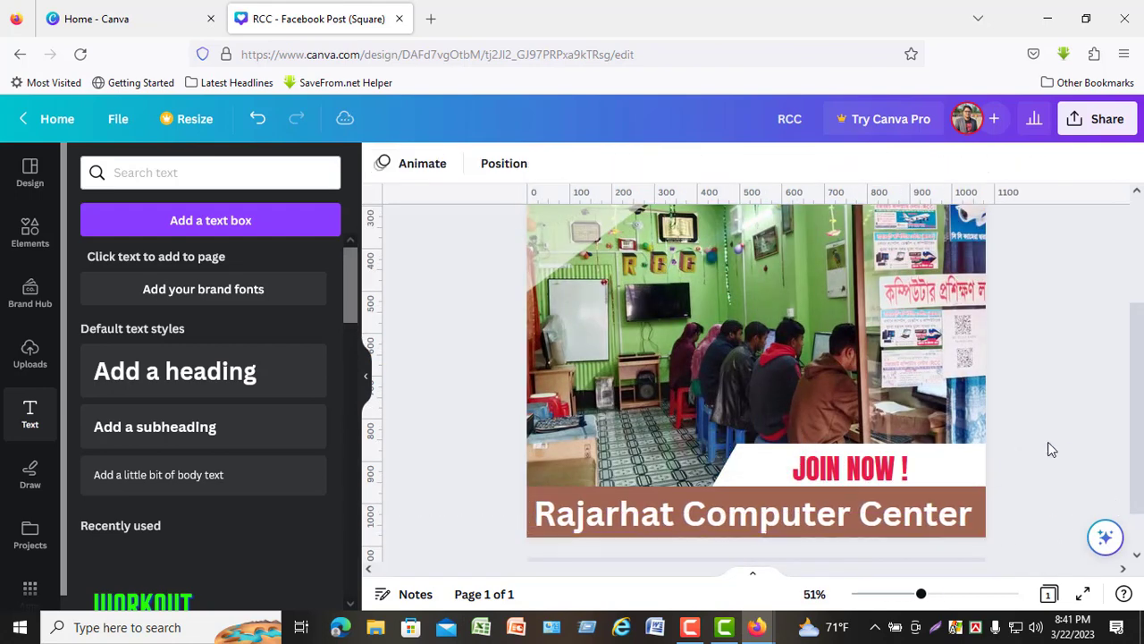
- Place a white copy of the RCC heading over the red original, offset slightly to the right
scroll(833, 415, down, 3)
scroll(835, 411, up, 3)
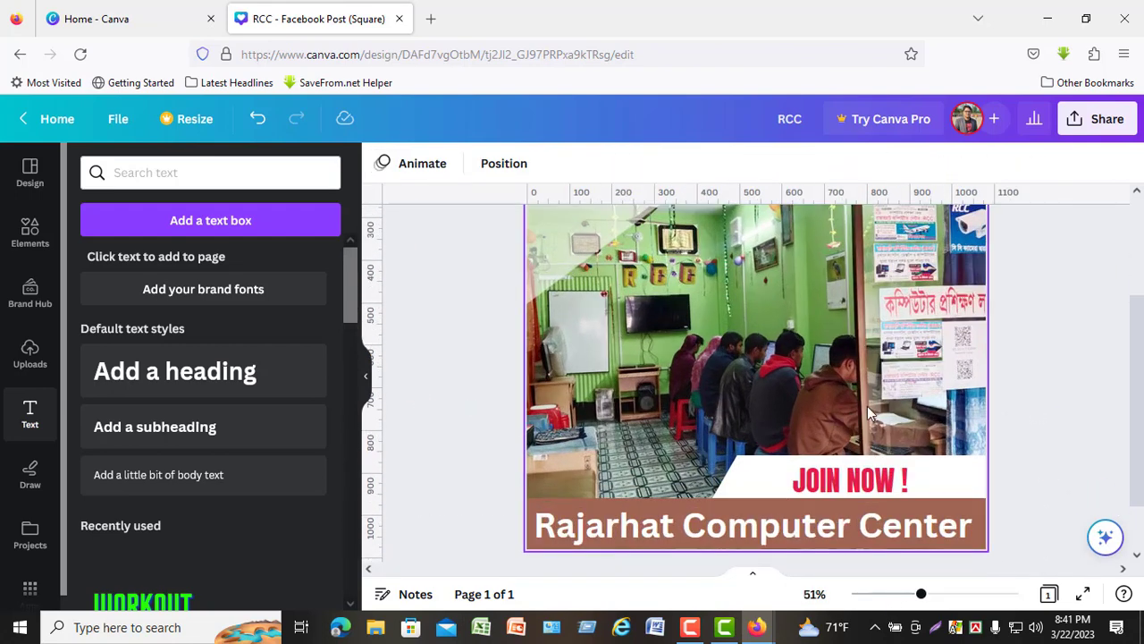
scroll(831, 402, up, 3)
click(597, 345)
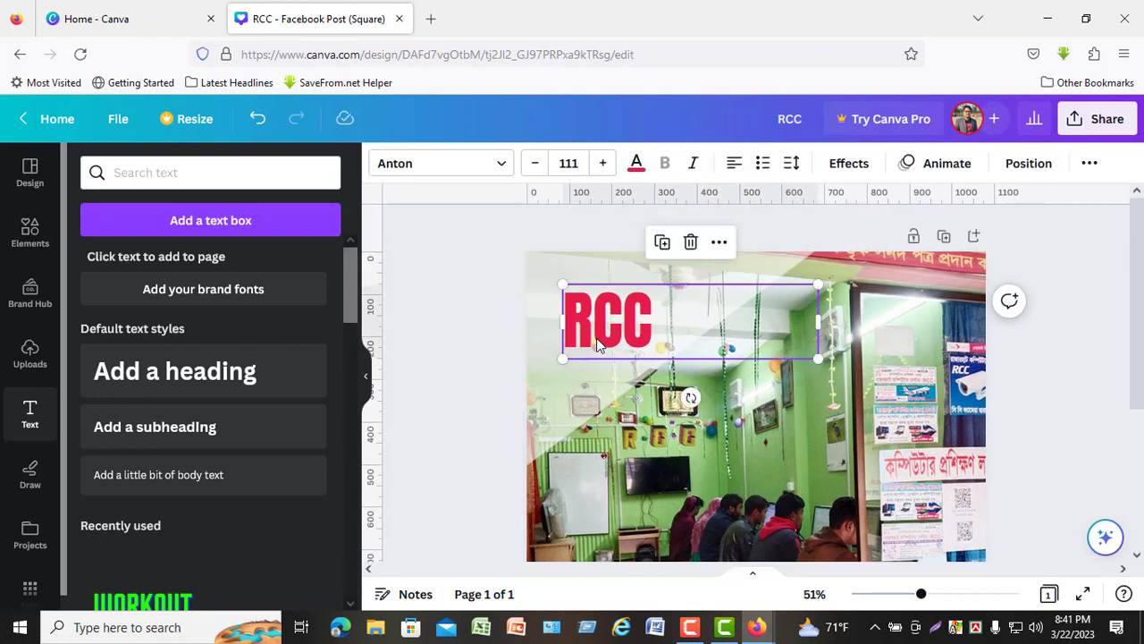
drag(597, 345, 613, 327)
click(637, 163)
click(1077, 341)
click(569, 332)
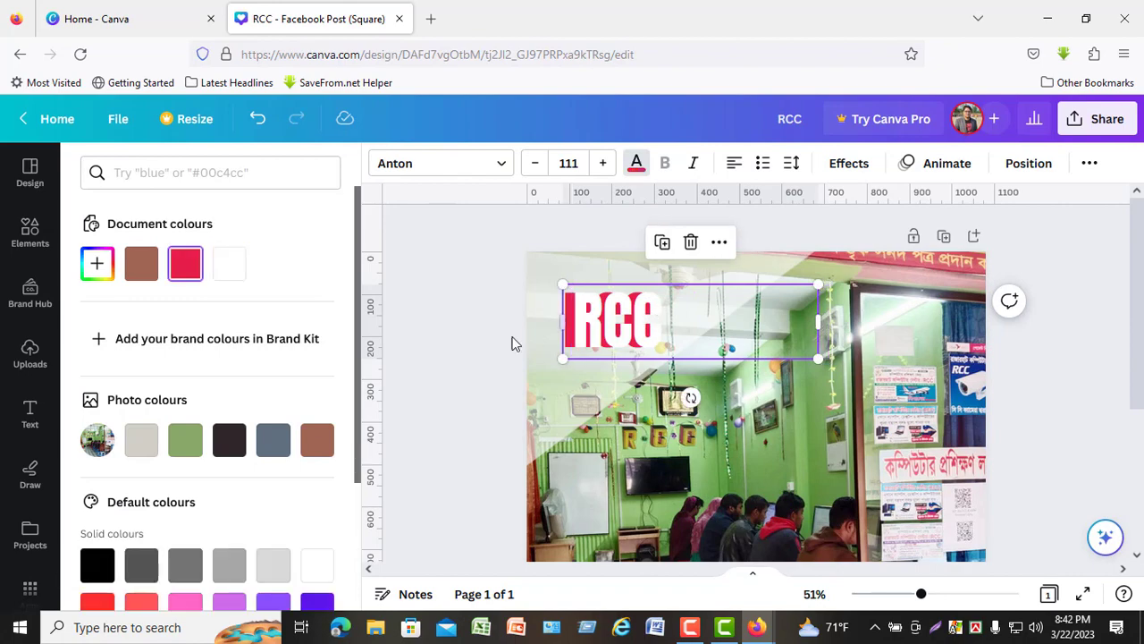
click(513, 345)
- Nudge the white RCC copy to the left to fine-tune its offset over the red text
drag(921, 593, 947, 593)
click(499, 415)
key(Left)
key(Left)
key(Left)
key(Left)
key(Left)
key(Left)
key(Left)
key(Left)
key(Left)
key(Left)
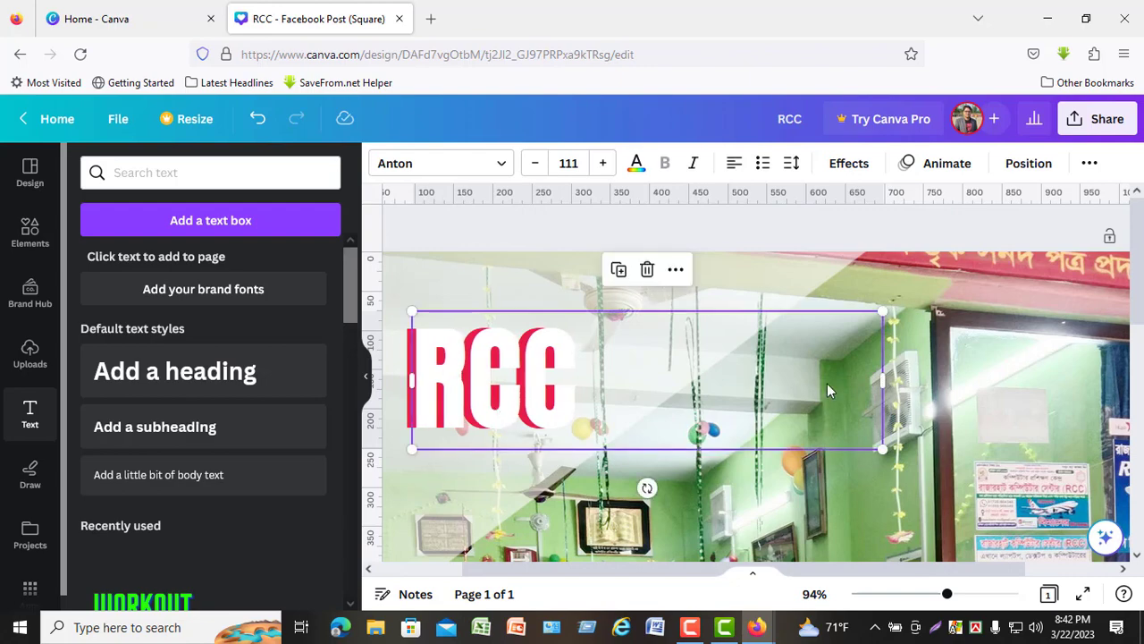
- Set the front RCC copy's text colour to the custom turquoise #0DF1DD
mouse_move(946, 594)
mouse_down()
mouse_move(904, 593)
mouse_move(927, 594)
mouse_up()
click(637, 163)
click(98, 262)
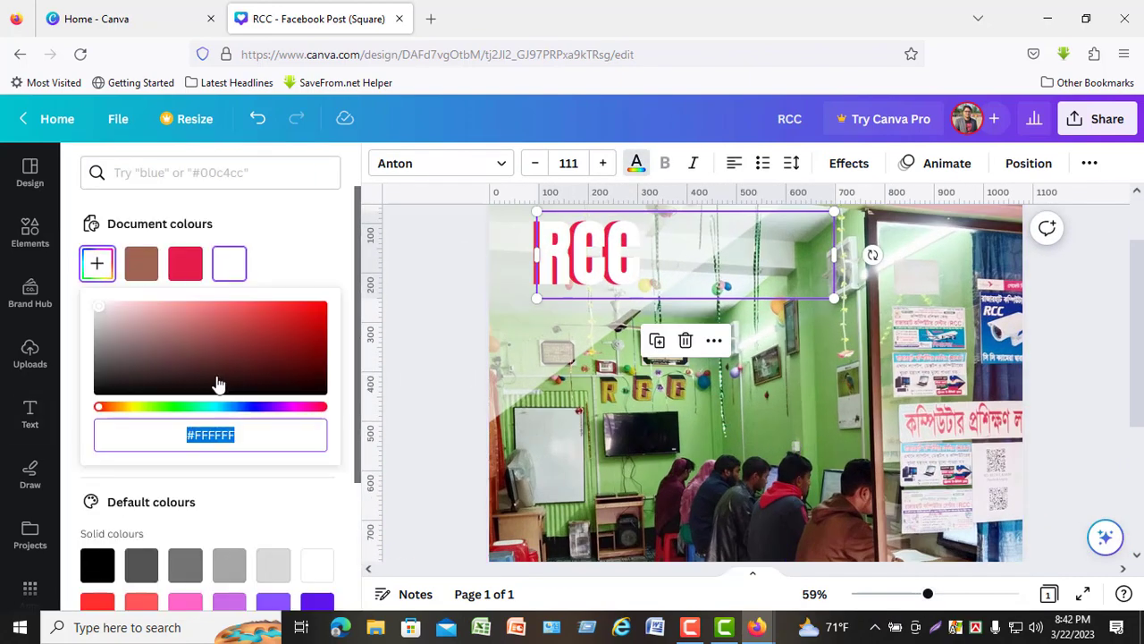
click(169, 406)
click(235, 406)
click(316, 307)
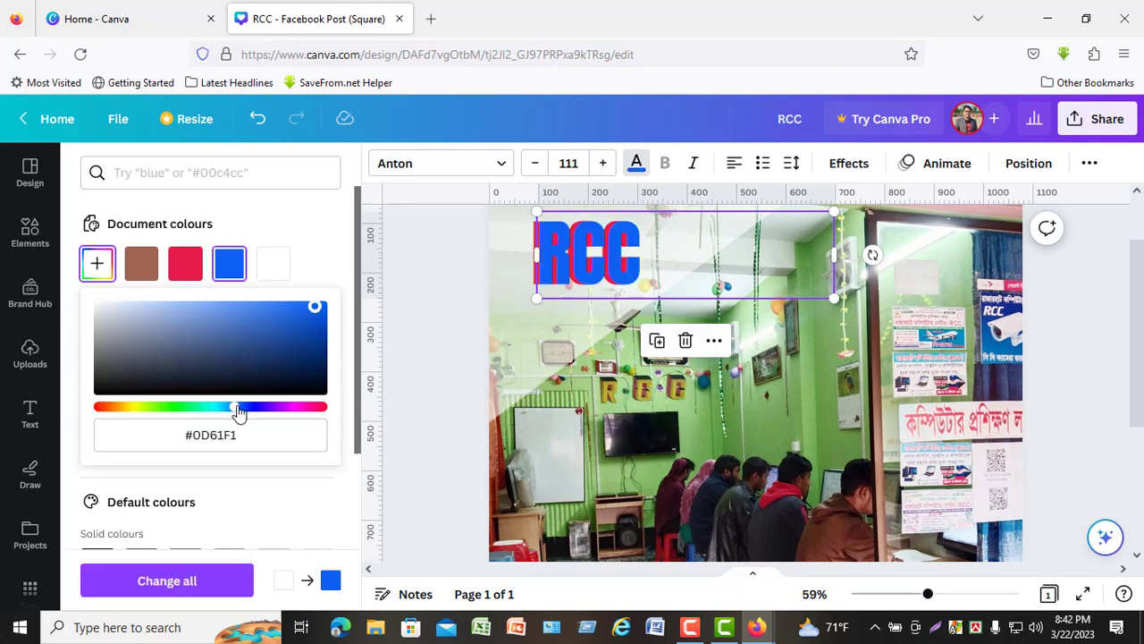
drag(238, 409, 207, 407)
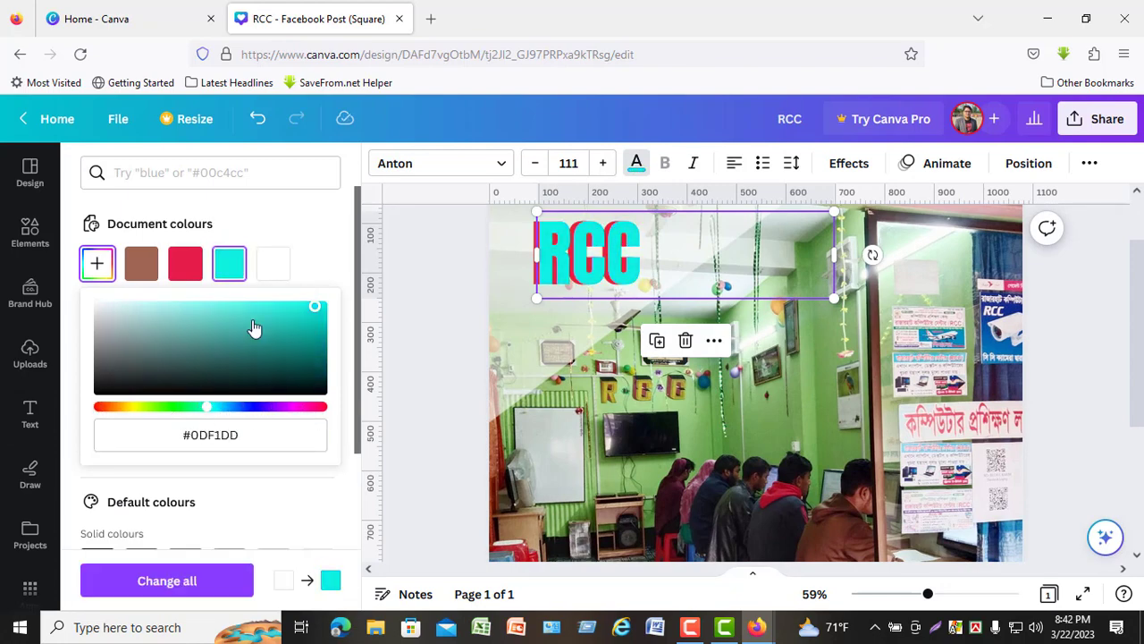
click(1114, 375)
- Recolour the rear red RCC text with the near-black photo colour and place the turquoise copy slightly offset over it
mouse_move(927, 594)
mouse_down()
mouse_move(894, 598)
mouse_move(922, 596)
mouse_up()
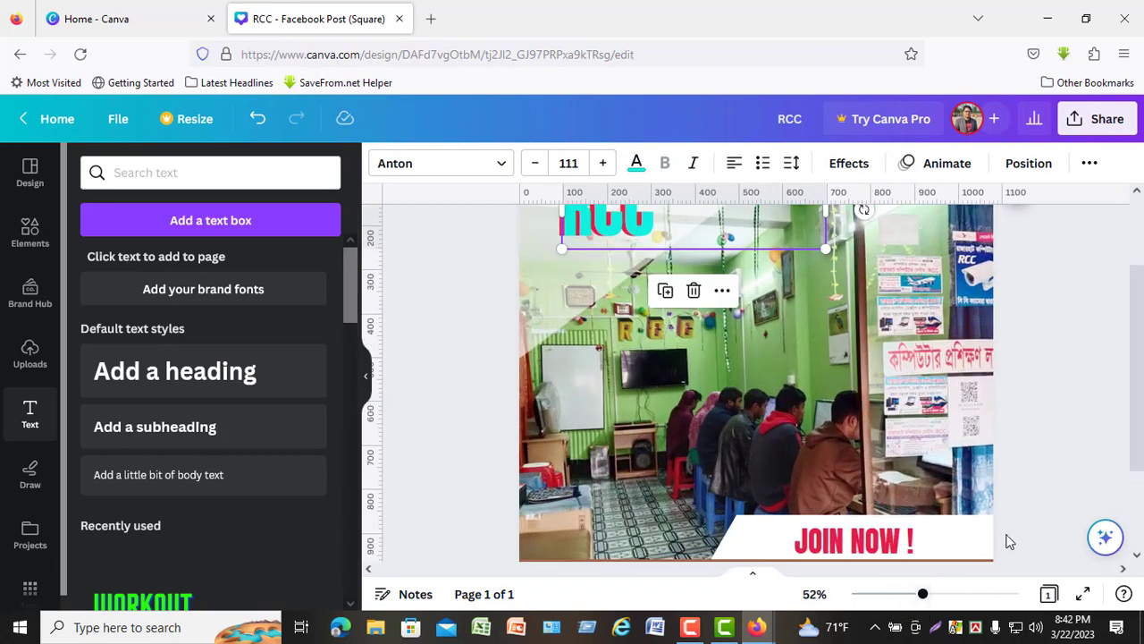
scroll(1009, 541, up, 3)
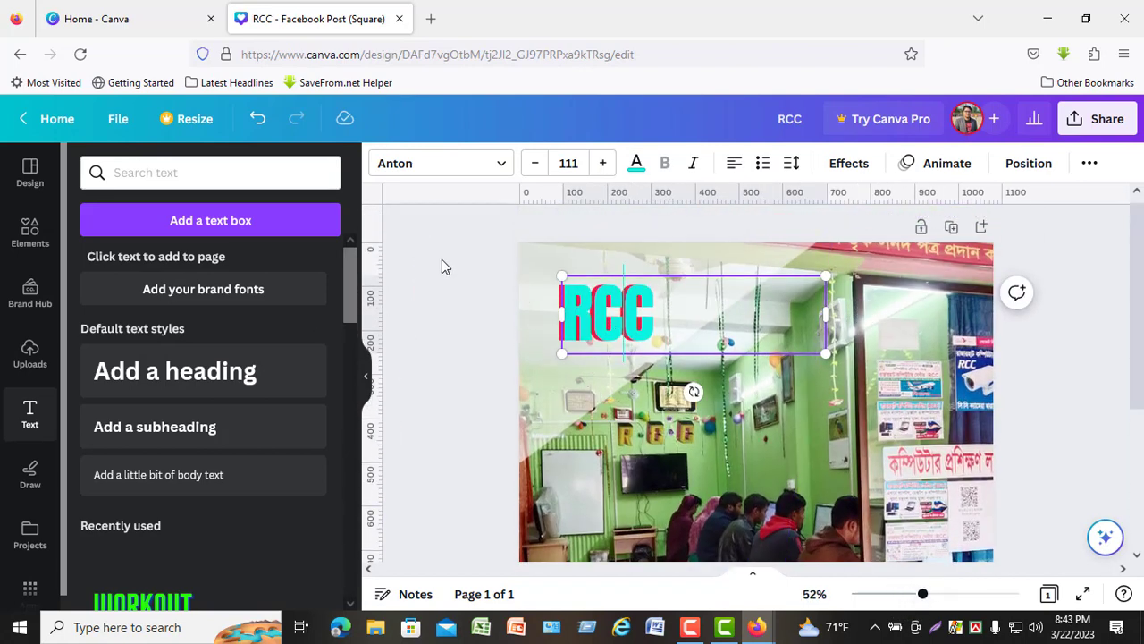
click(637, 163)
click(229, 440)
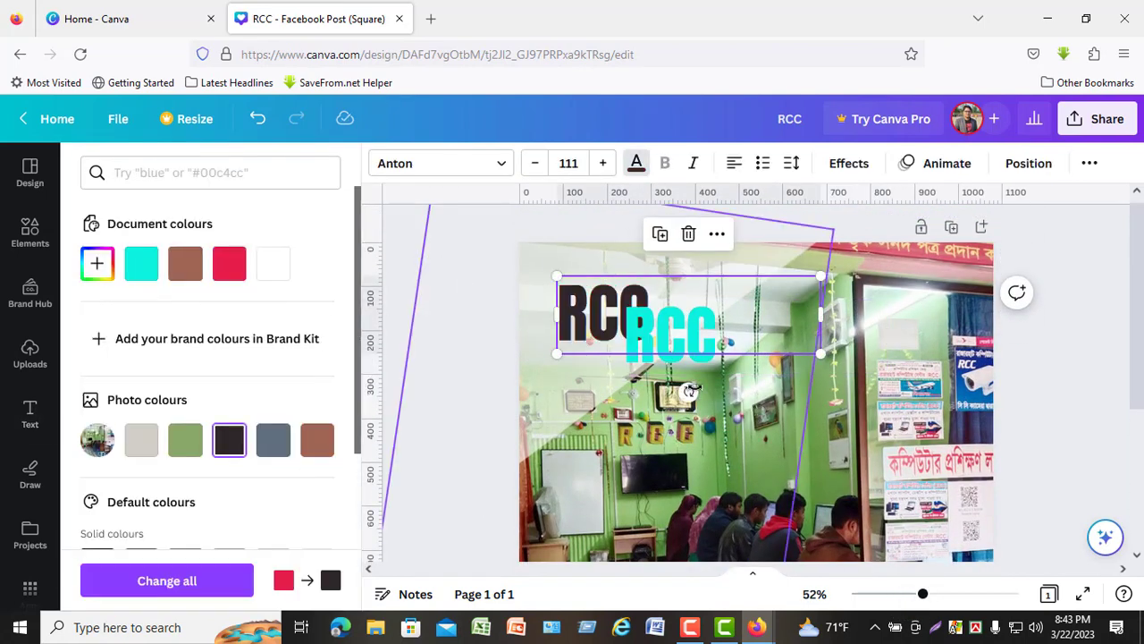
drag(659, 336, 611, 302)
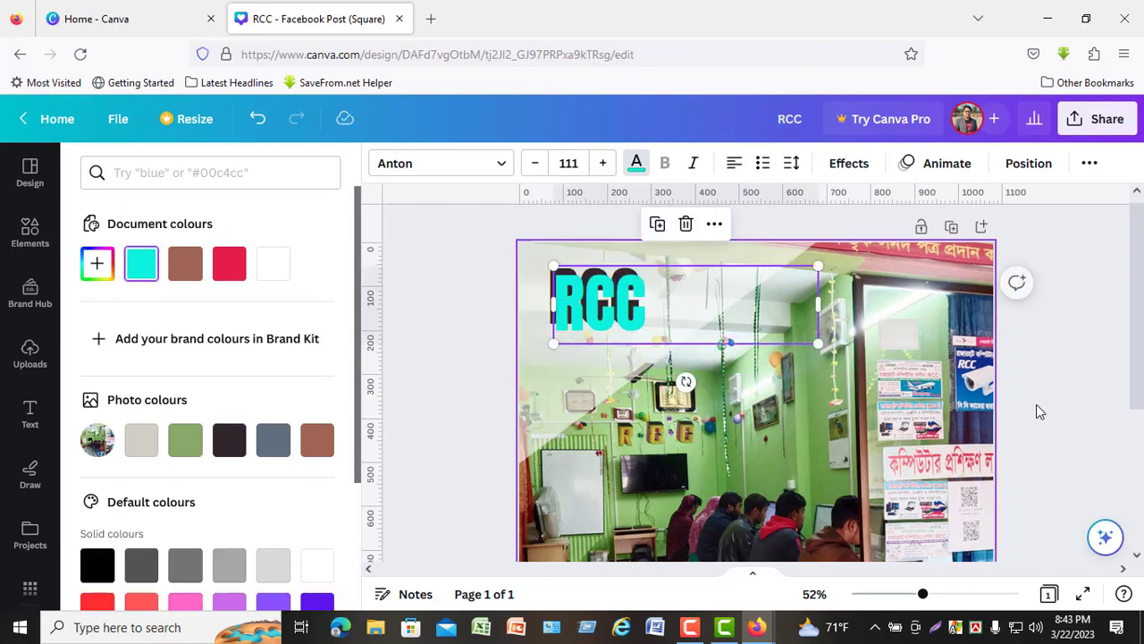
- Fine-tune the turquoise RCC copy's position so it sits slightly below and to the right of the near-black copy
click(1039, 405)
scroll(1042, 402, up, 1)
mouse_move(923, 594)
mouse_down()
mouse_move(965, 592)
mouse_move(940, 593)
mouse_up()
click(497, 377)
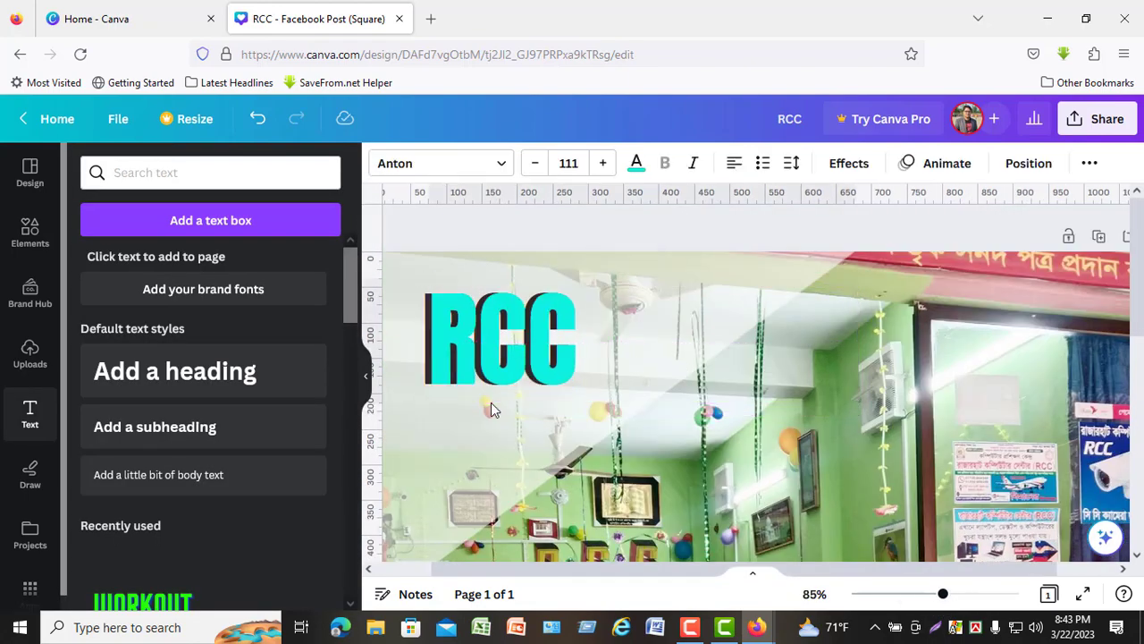
click(498, 376)
click(750, 231)
drag(545, 367, 548, 374)
key(Left)
key(Left)
key(Right)
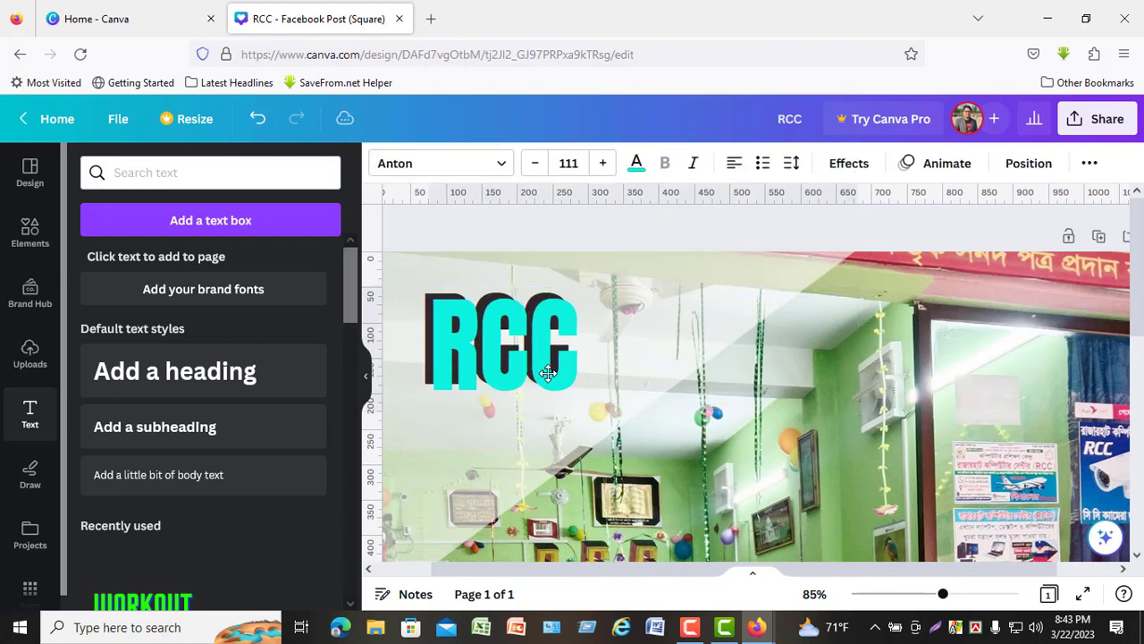
click(853, 229)
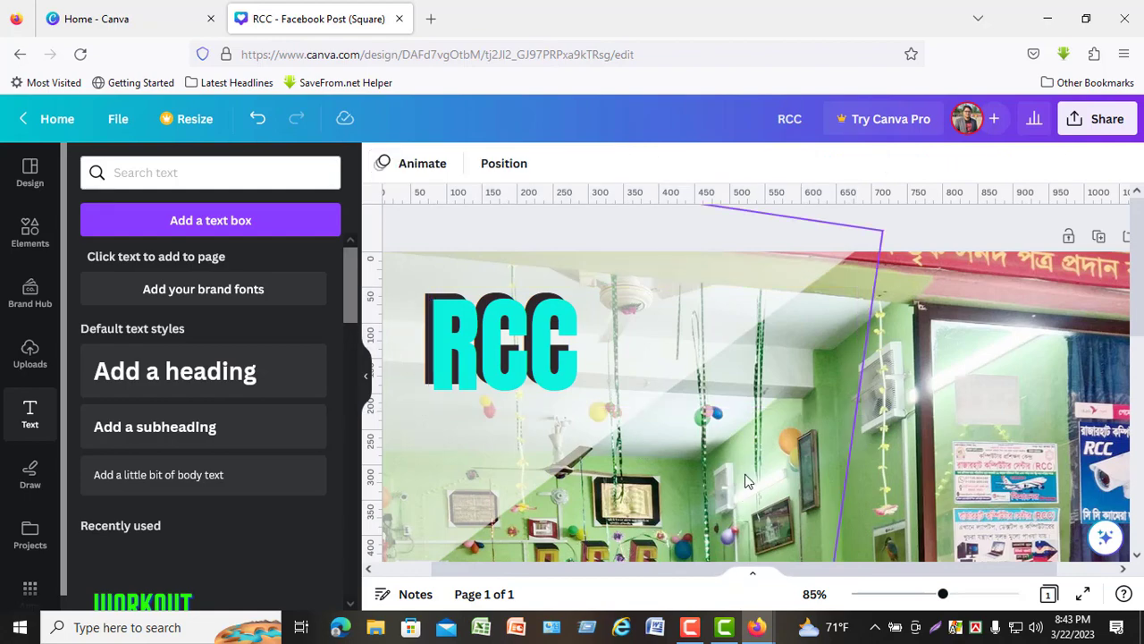
- Recolour the translucent white diagonal shape over the photo's upper-left corner with the document brown #a06653
drag(943, 593, 914, 615)
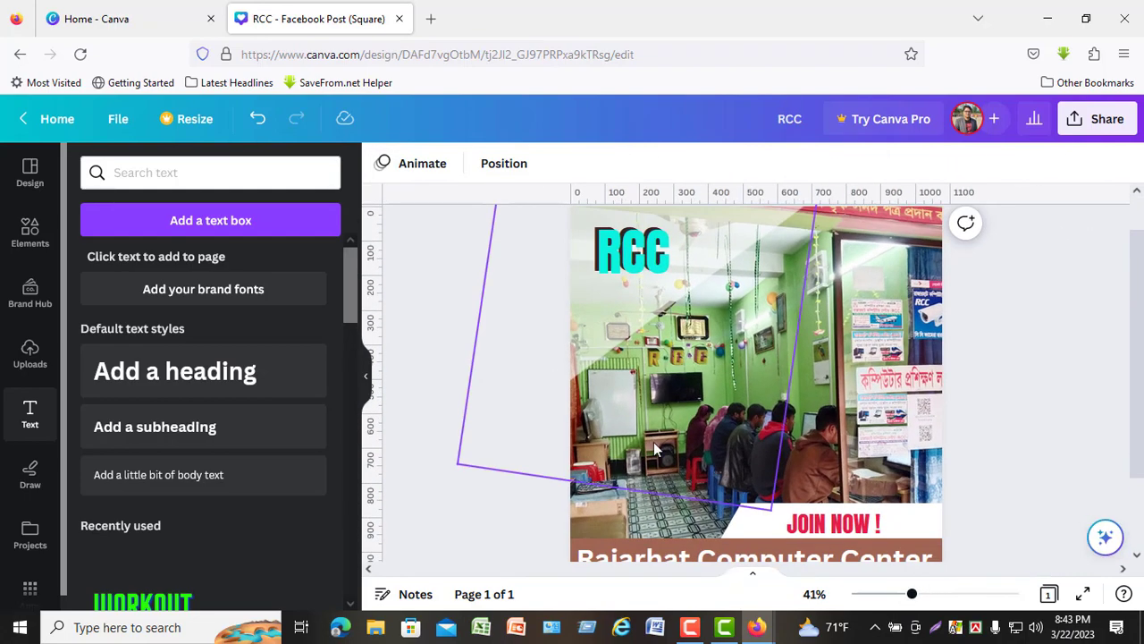
click(657, 444)
click(382, 165)
click(235, 265)
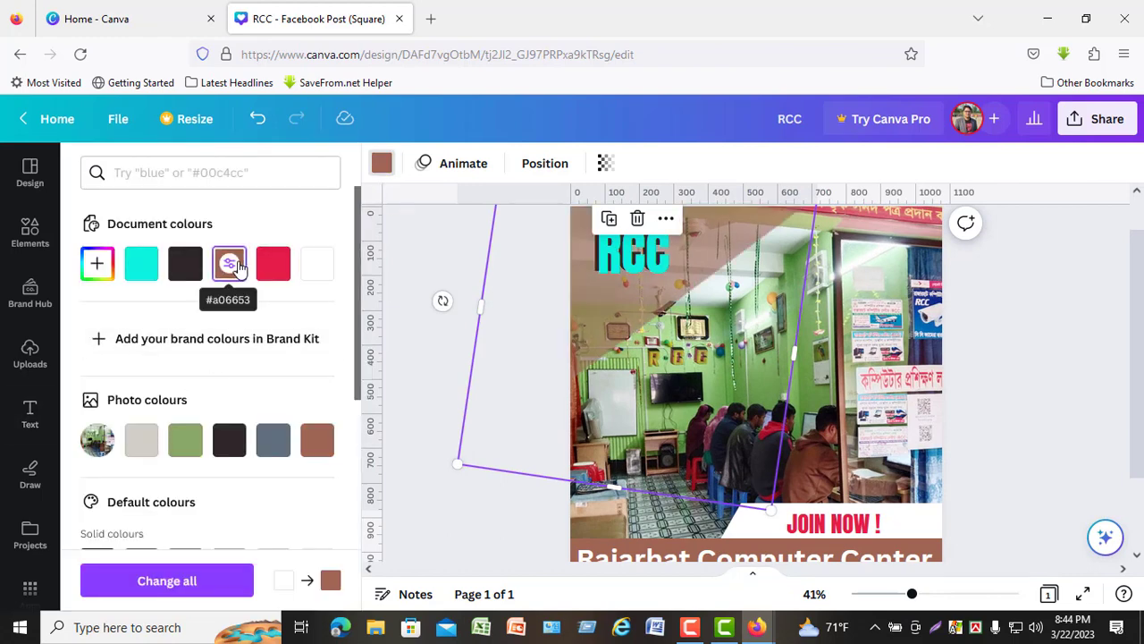
click(1045, 340)
- Review the whole post and download the design as a PNG at 1,080 × 1,080 px
drag(1138, 379, 1140, 410)
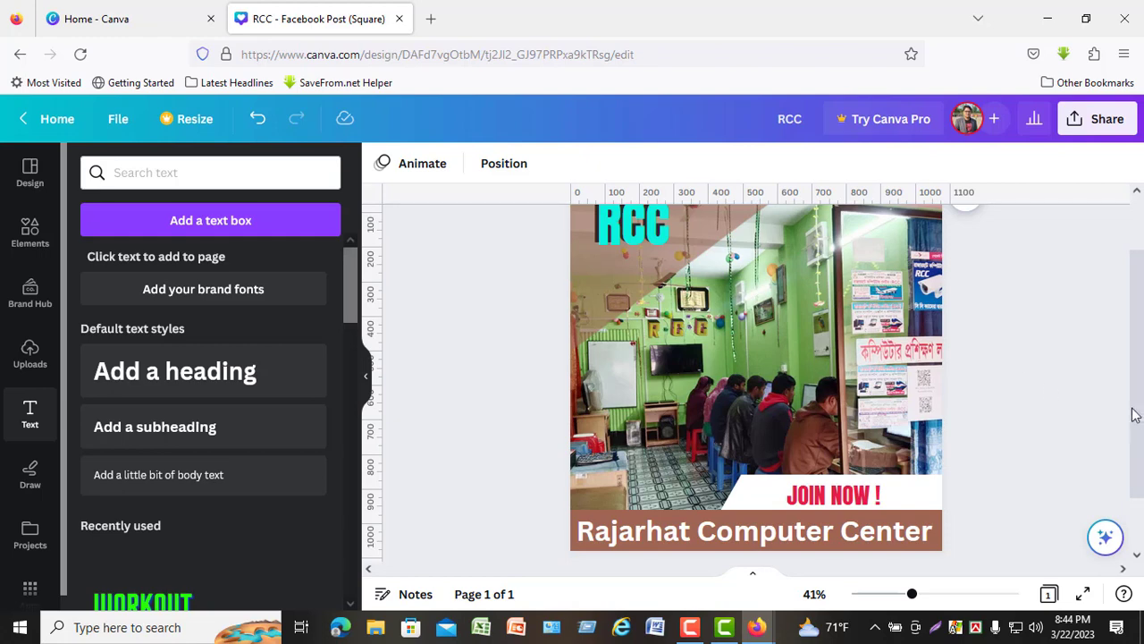
drag(1138, 415, 1136, 384)
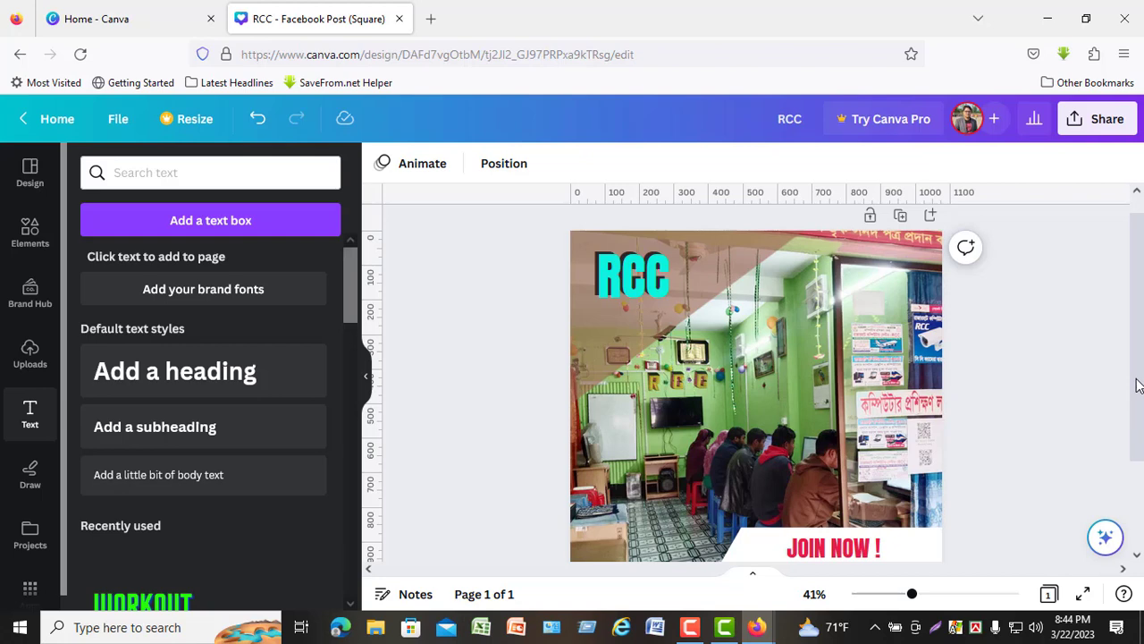
drag(1139, 373, 1132, 404)
click(1098, 120)
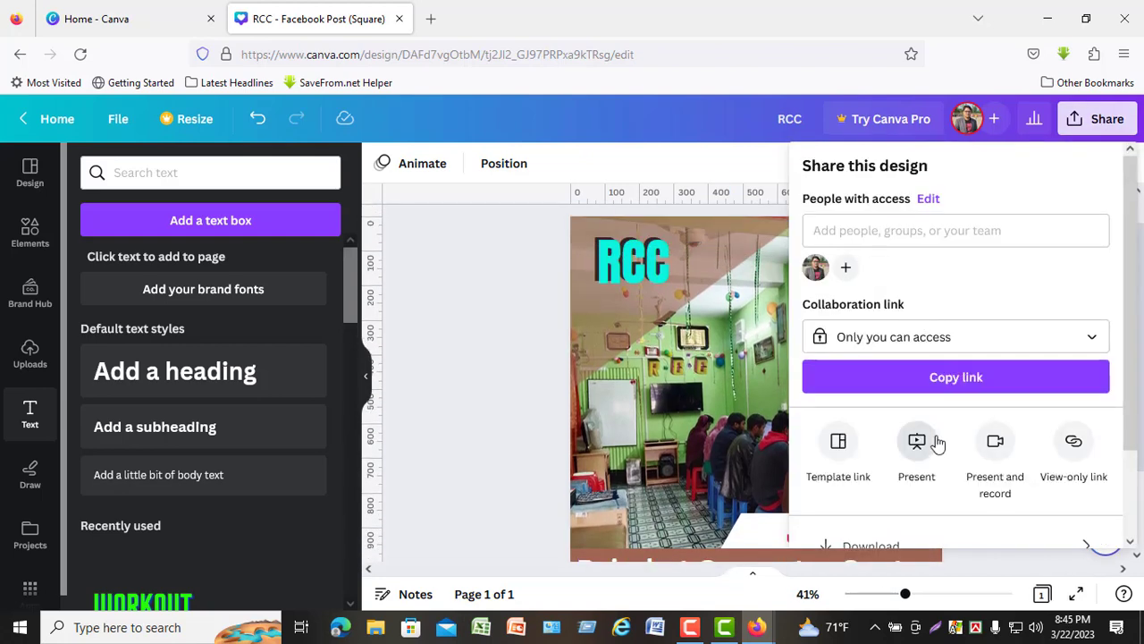
scroll(948, 452, down, 2)
click(903, 442)
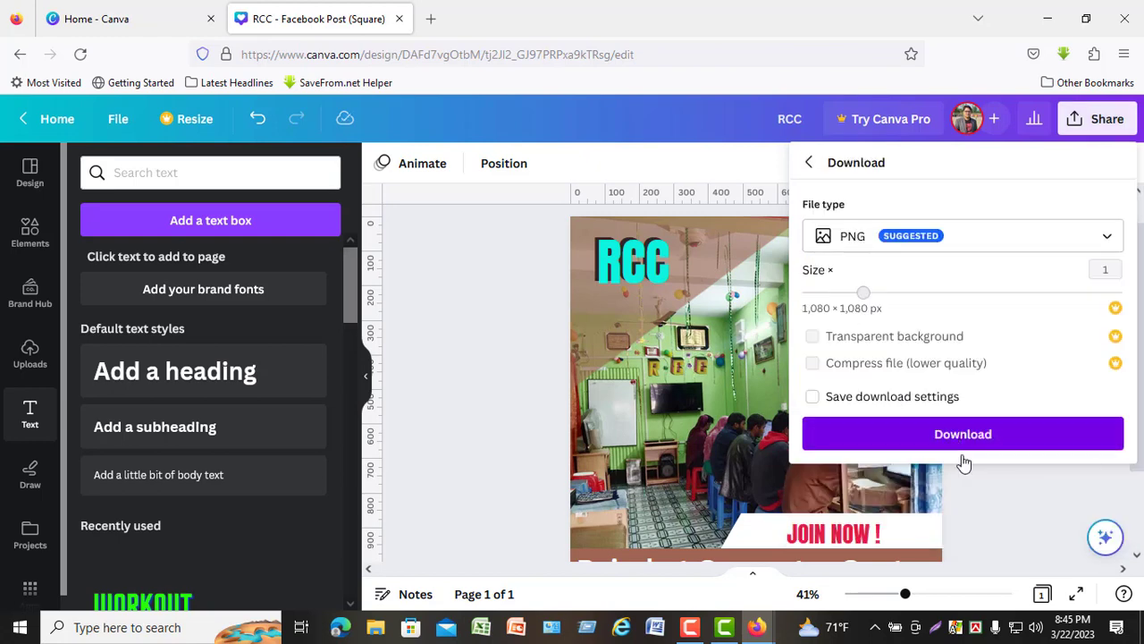
click(962, 438)
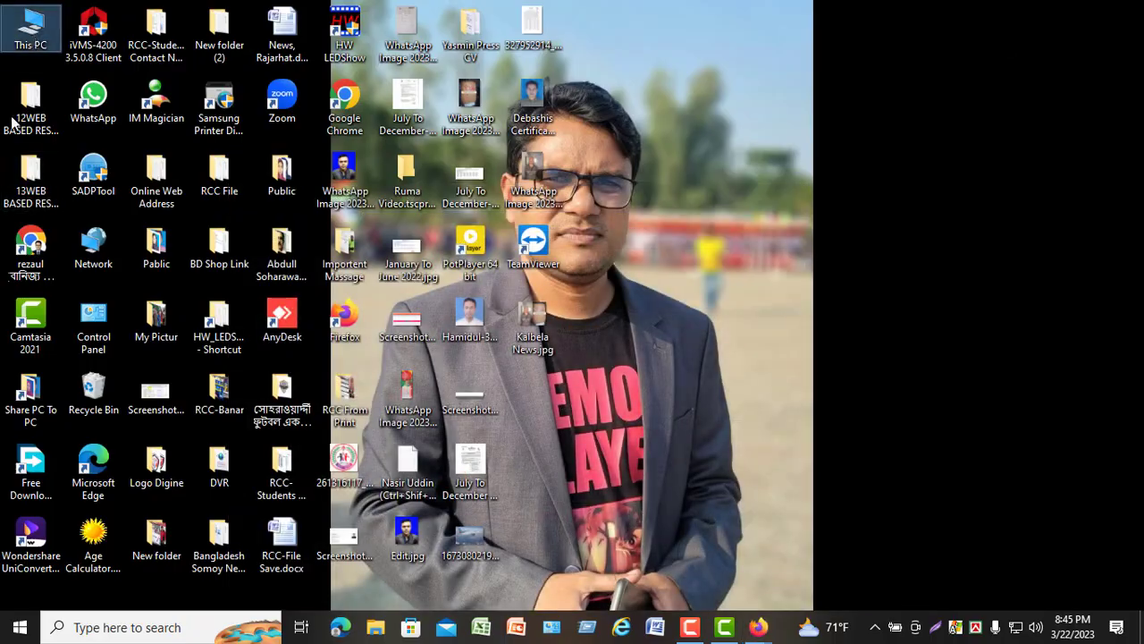
- Switch to File Explorer and open the downloaded RCC(2).png from the Downloads folder to view the finished post
key(Return)
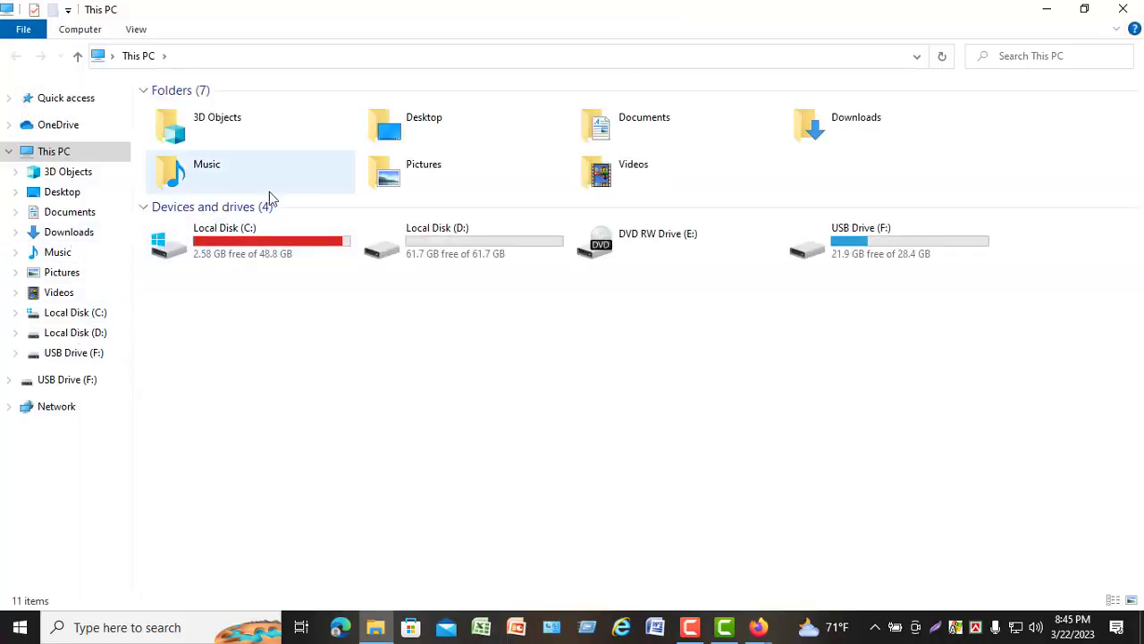
click(71, 232)
double_click(244, 211)
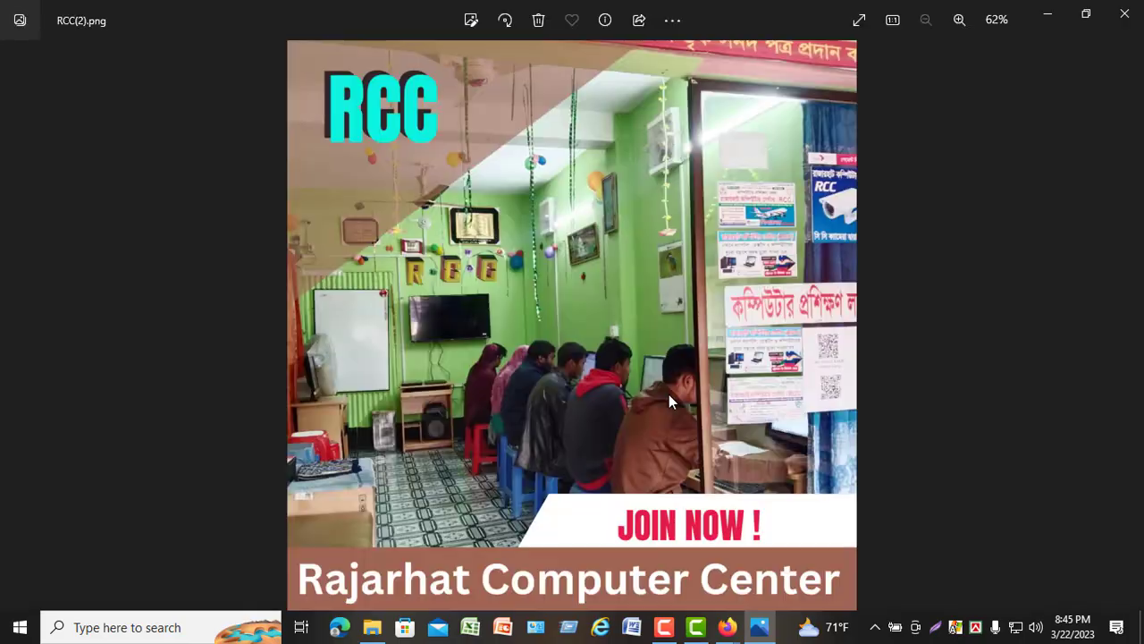